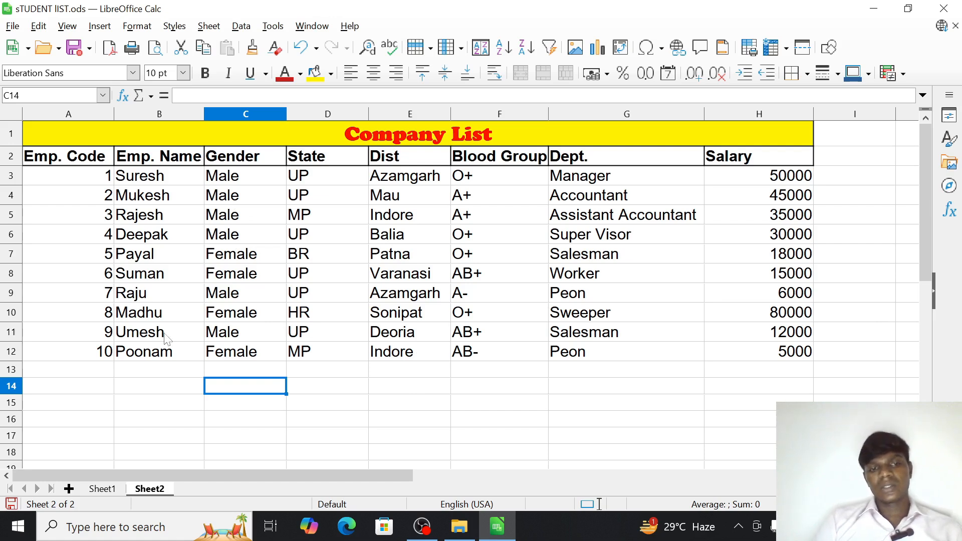
pyautogui.click(337, 349)
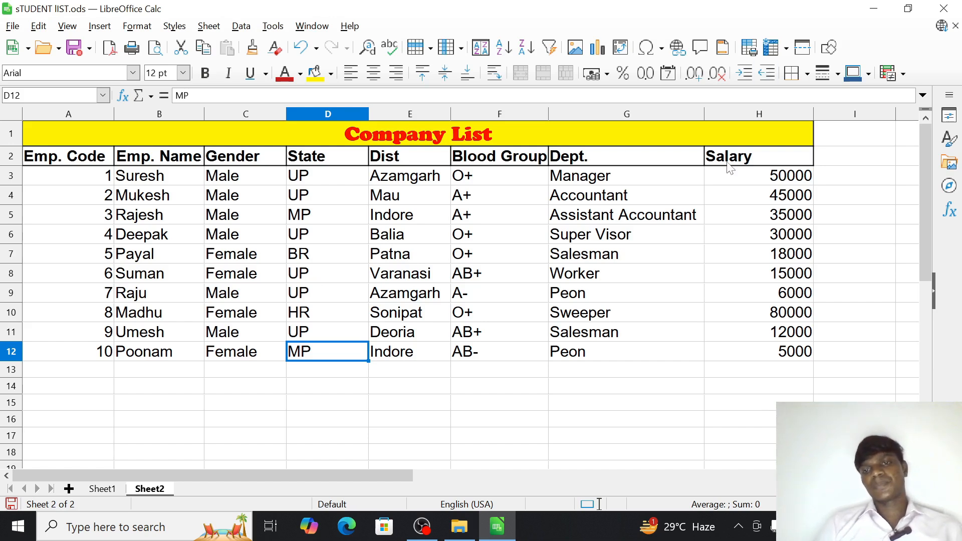
pyautogui.moveTo(727, 162); pyautogui.dragTo(6, 181)
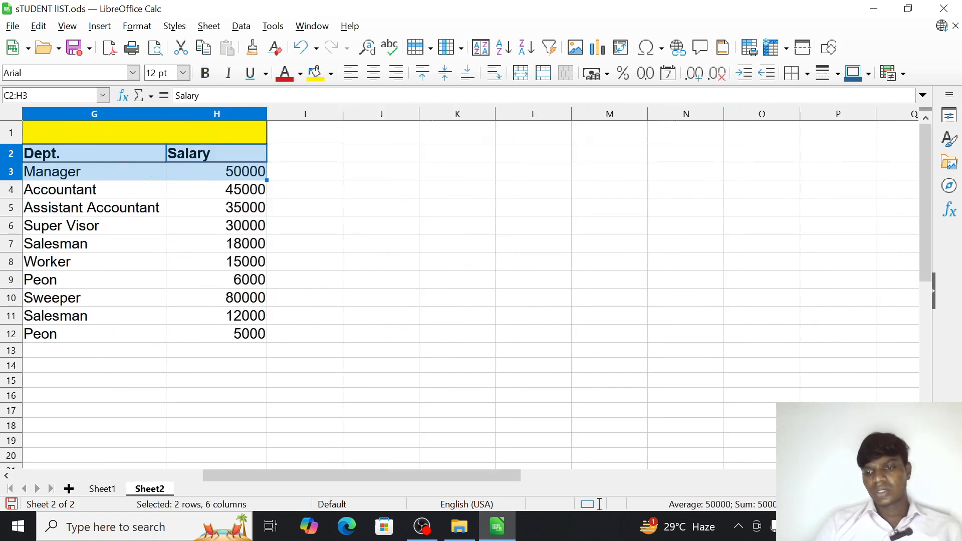
pyautogui.click(813, 504)
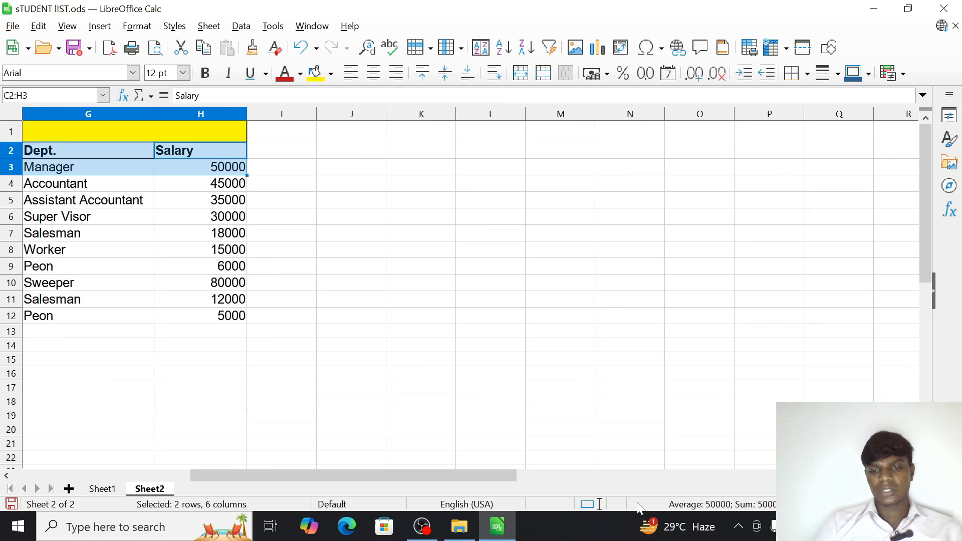
pyautogui.moveTo(473, 476); pyautogui.dragTo(291, 476)
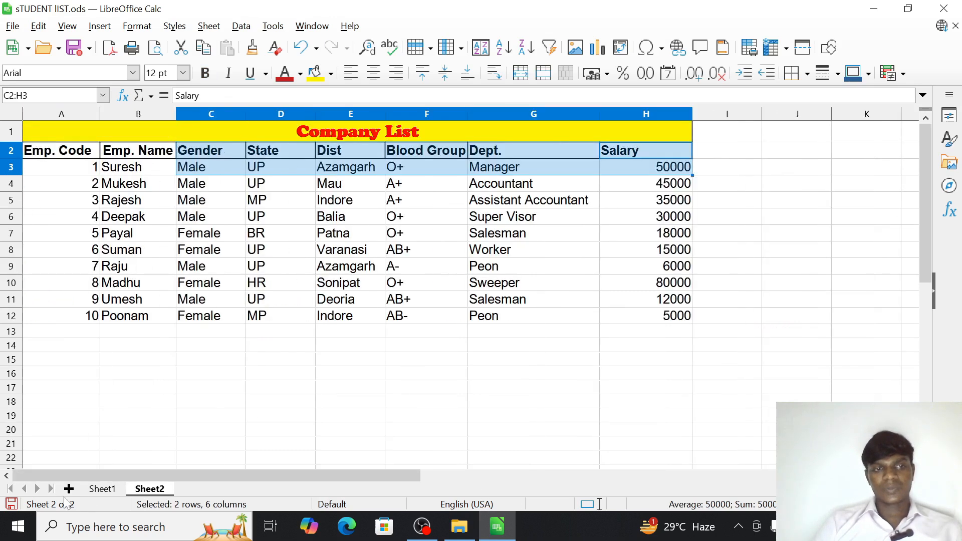
# Step: Copy the header row from Emp. Code to Salary (A2:H2) and paste it into row 14, starting at A14
pyautogui.click(73, 153)
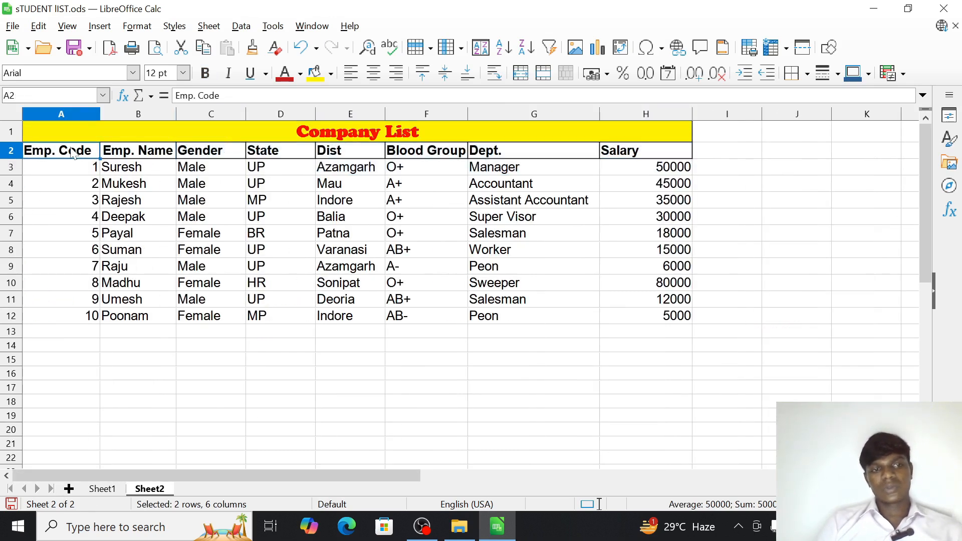
pyautogui.hotkey('shift', 'Right')
pyautogui.hotkey('shift', 'Right')
pyautogui.hotkey('shift', 'Right')
pyautogui.hotkey('shift', 'Right')
pyautogui.hotkey('shift', 'Right')
pyautogui.hotkey('shift', 'Right')
pyautogui.hotkey('shift', 'Right')
pyautogui.hotkey('ctrl', 'c')
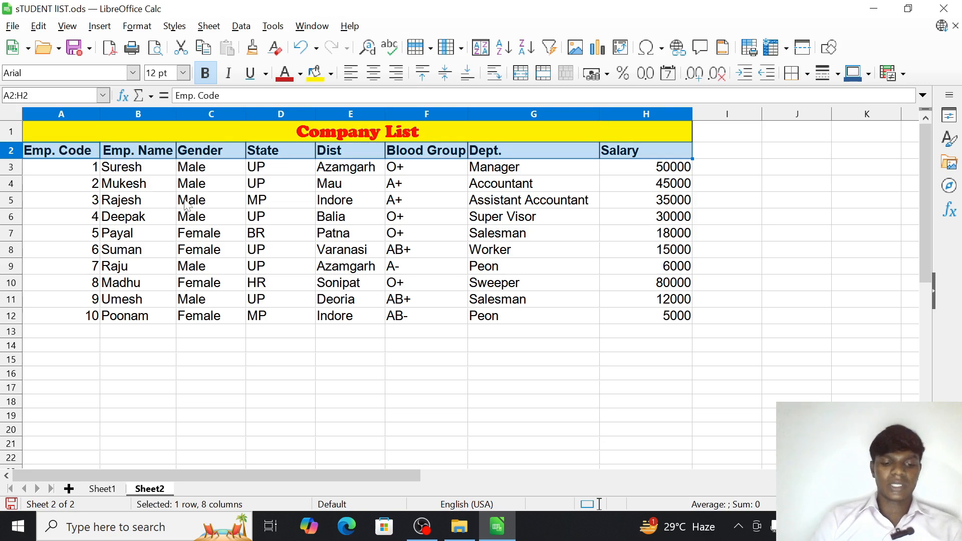
pyautogui.write('c')
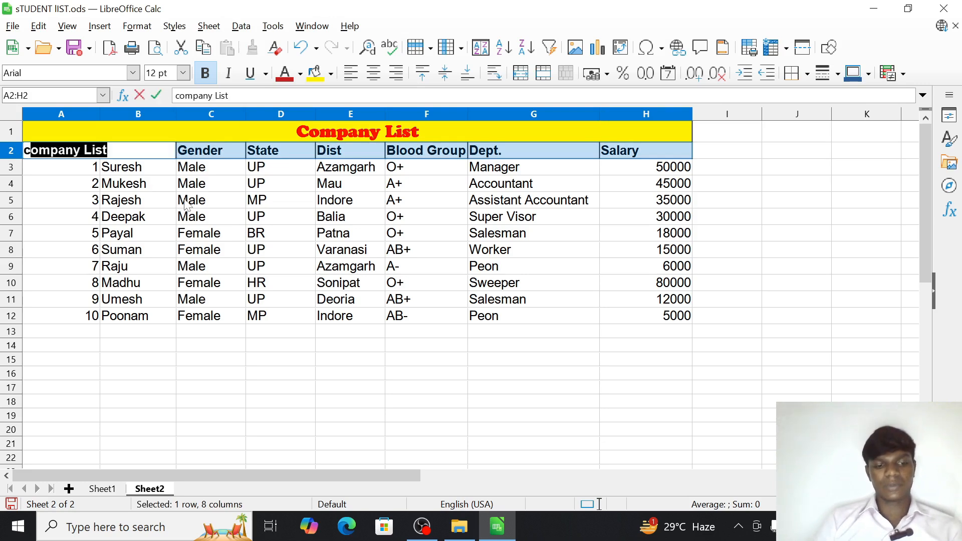
pyautogui.press('Escape')
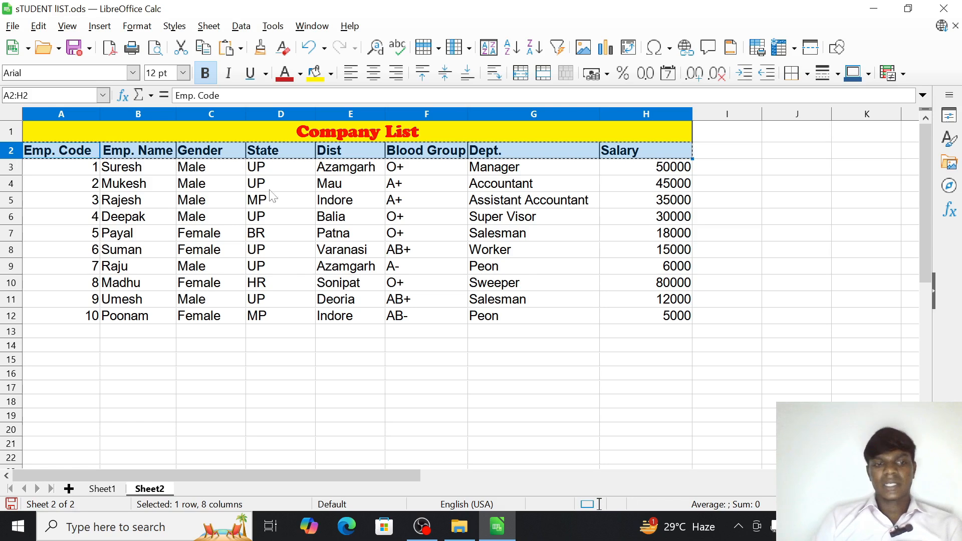
pyautogui.click(83, 346)
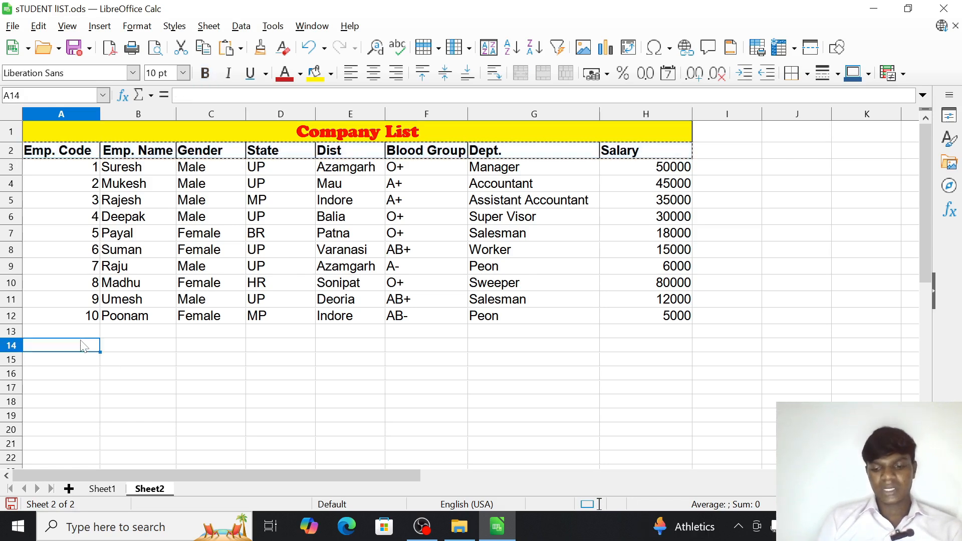
pyautogui.hotkey('ctrl', 'v')
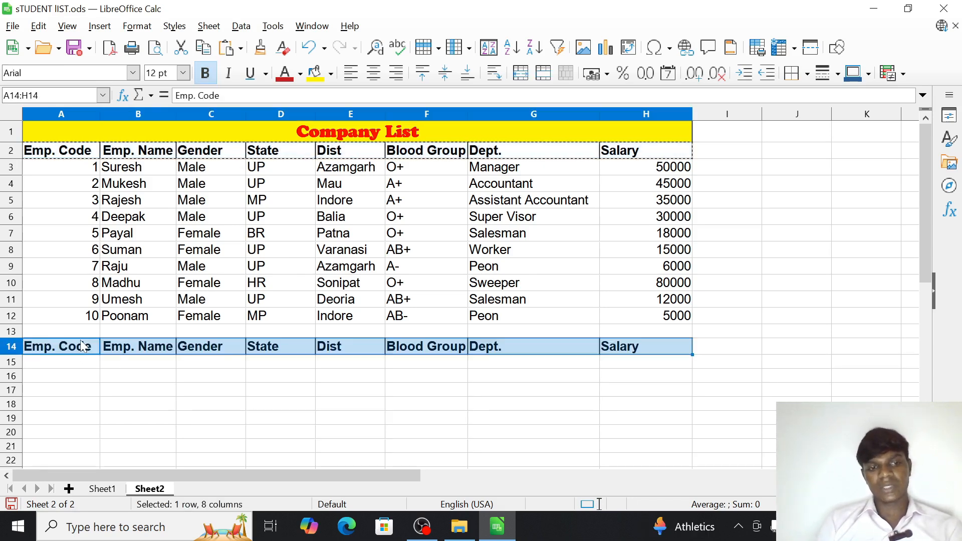
# Step: Begin a VLOOKUP formula in cell A16 with the absolute reference $A$15 as its search criterion
pyautogui.click(90, 377)
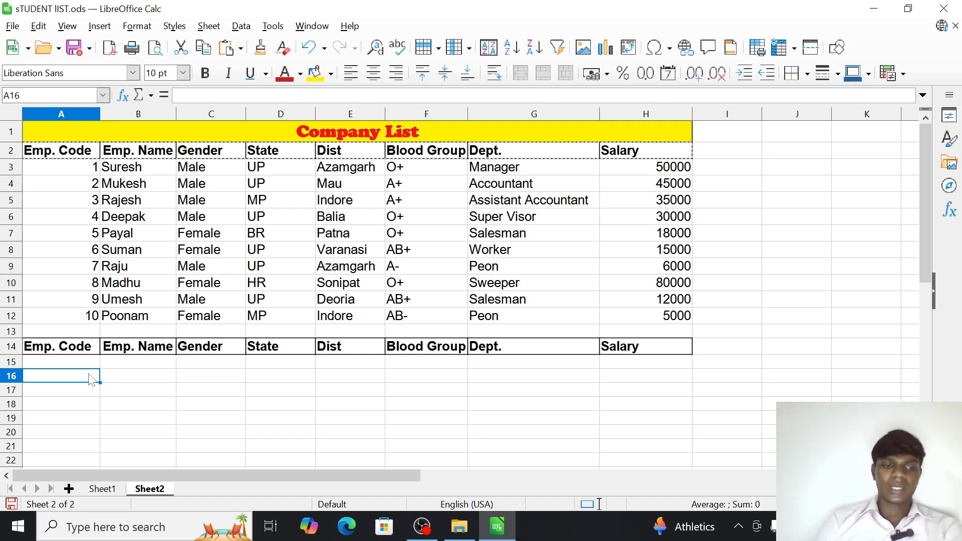
pyautogui.click(104, 380)
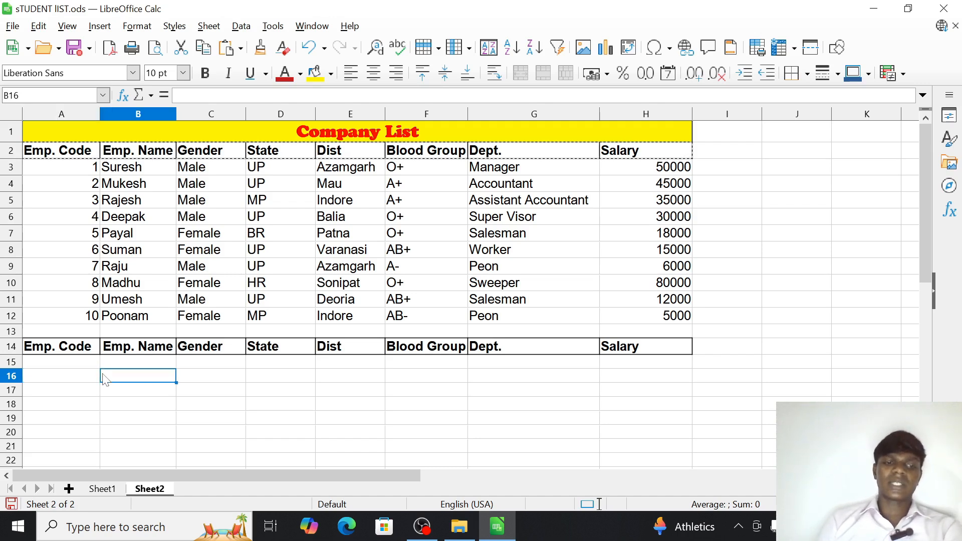
pyautogui.click(87, 381)
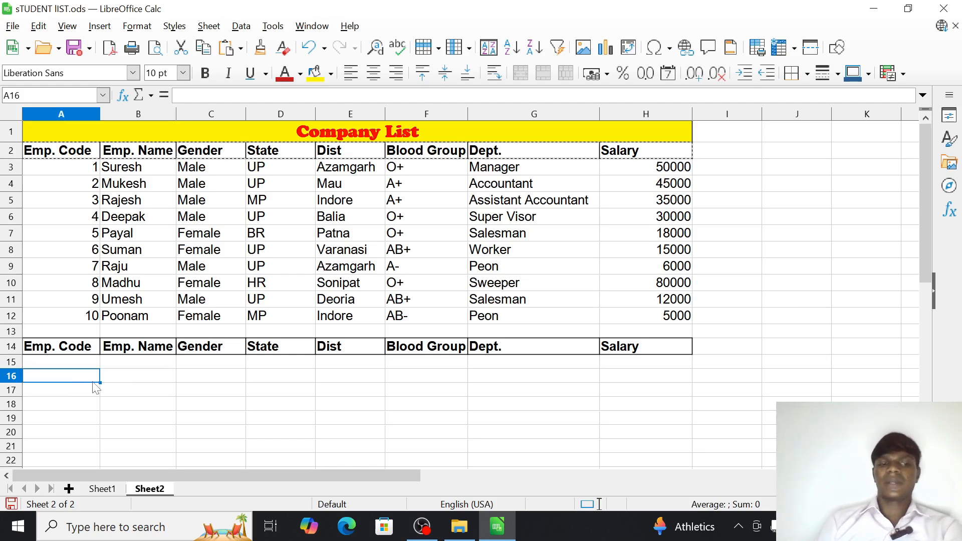
pyautogui.write('=')
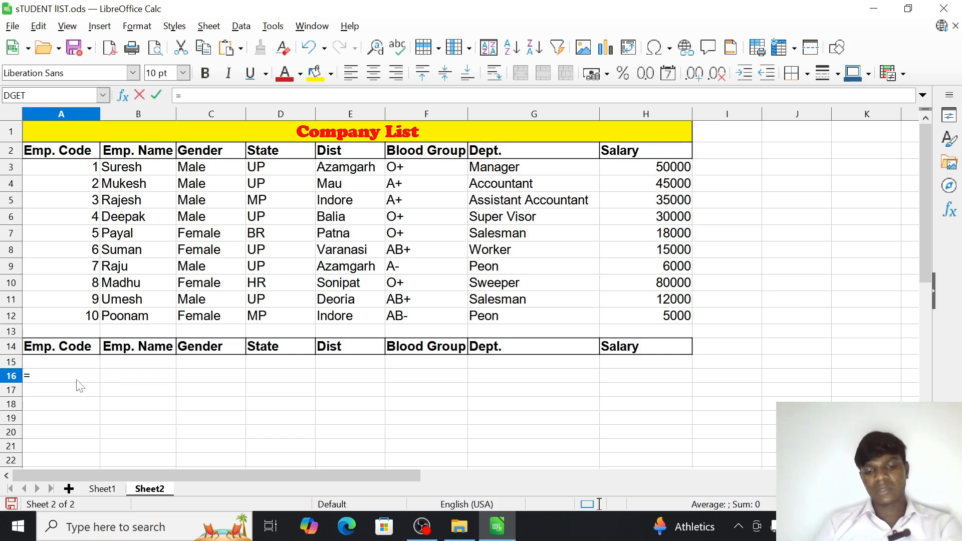
pyautogui.write('v')
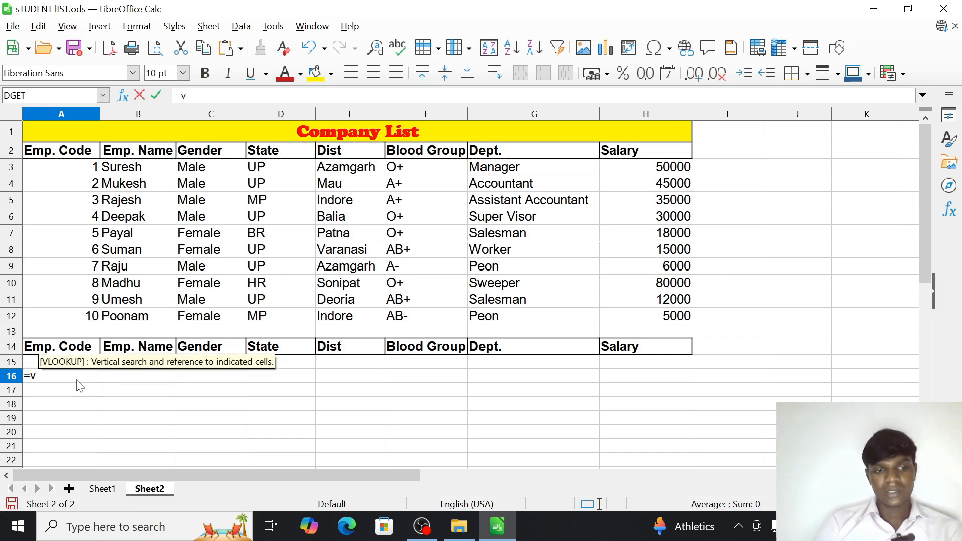
pyautogui.write('look')
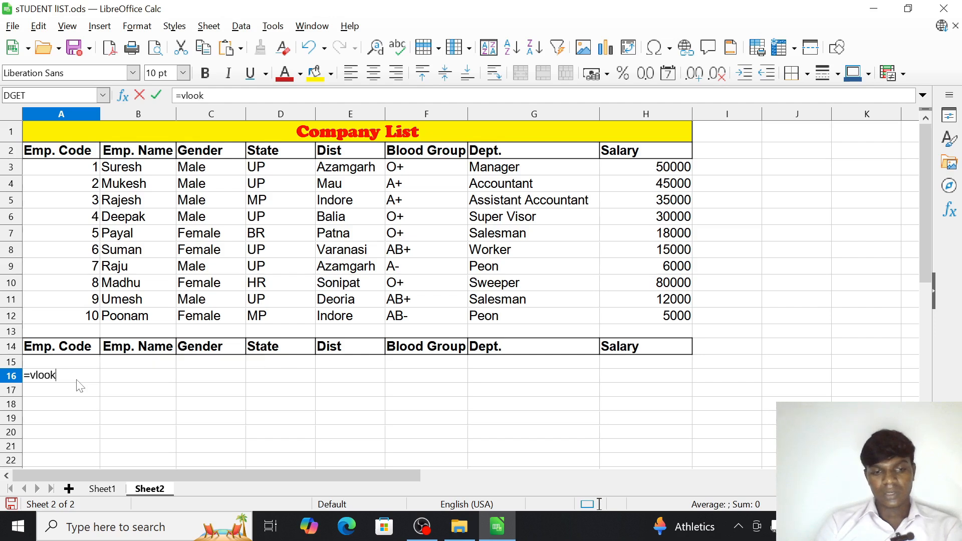
pyautogui.write('up(')
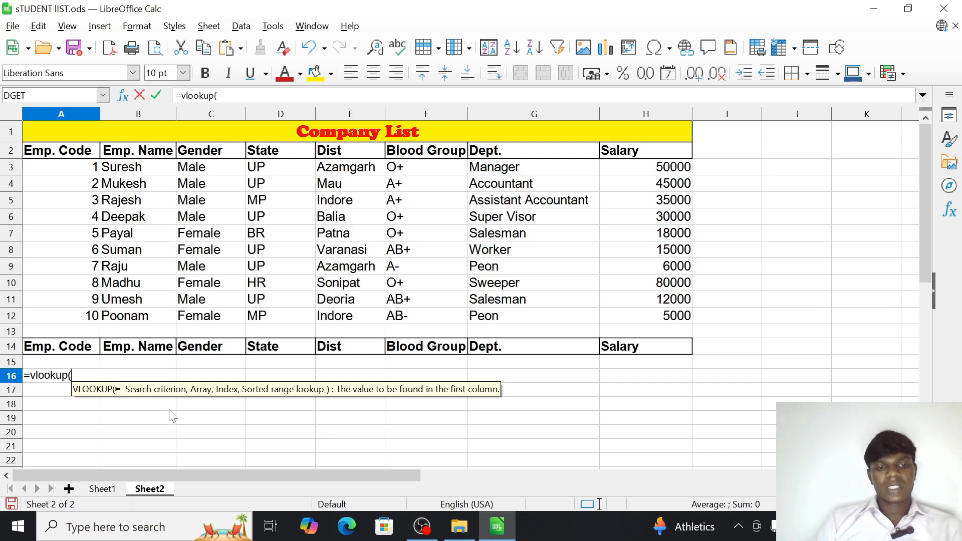
pyautogui.click(60, 363)
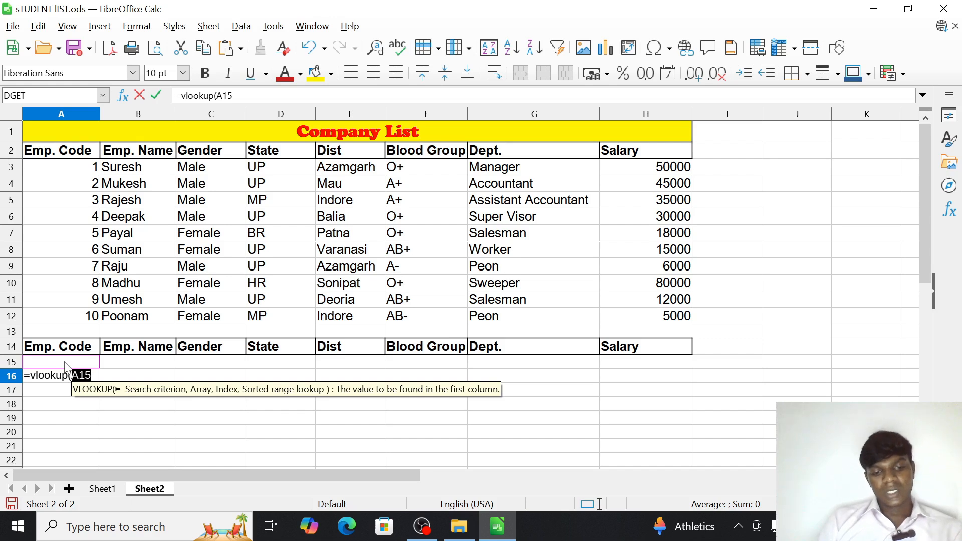
pyautogui.press('F4')
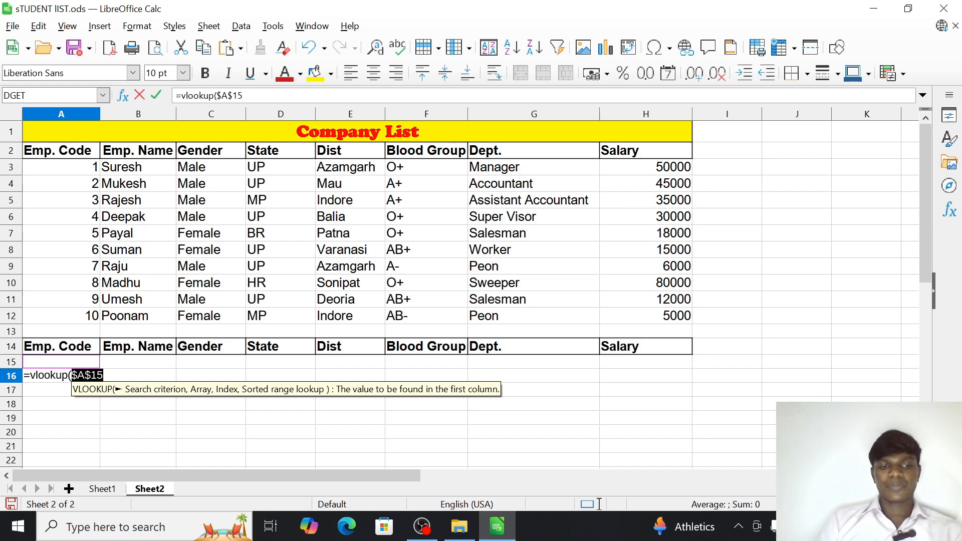
pyautogui.write(',')
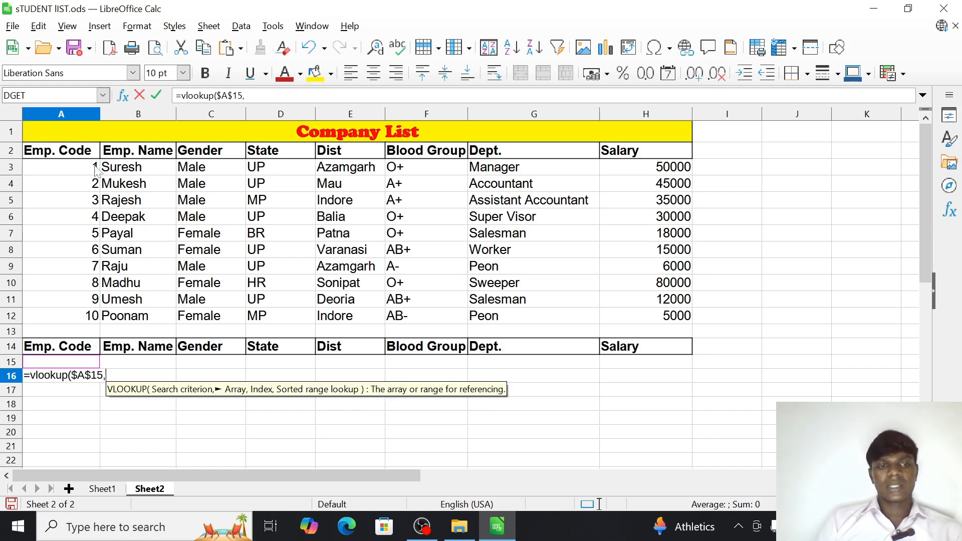
# Step: Add the employee records range as the VLOOKUP array, using the absolute reference $A$3:$H$12
pyautogui.click(79, 153)
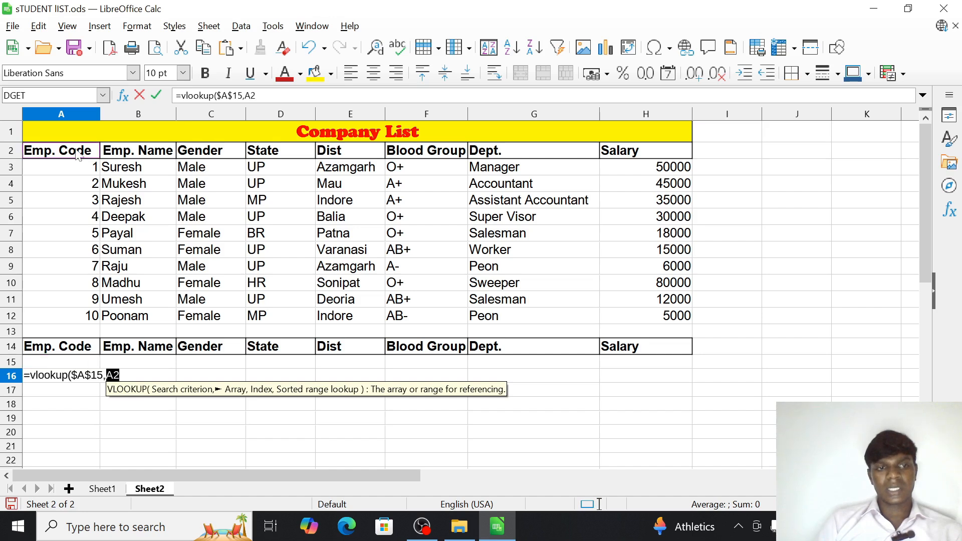
pyautogui.click(82, 168)
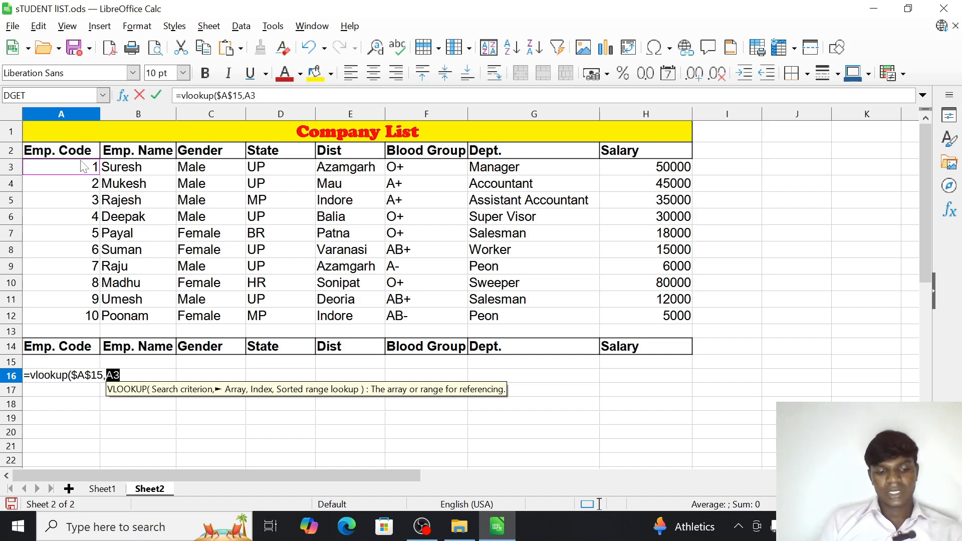
pyautogui.hotkey('shift', 'Right')
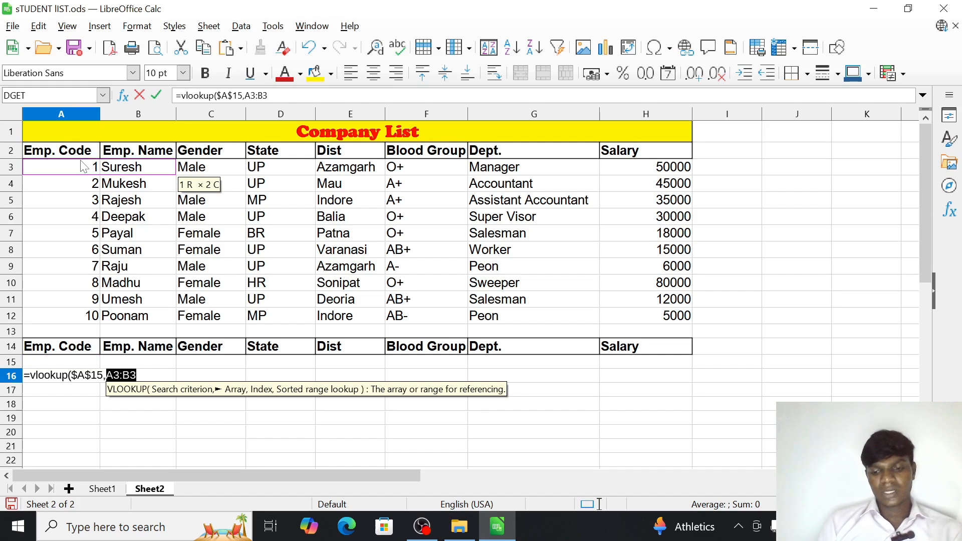
pyautogui.hotkey('ctrl', 'shift', 'Right')
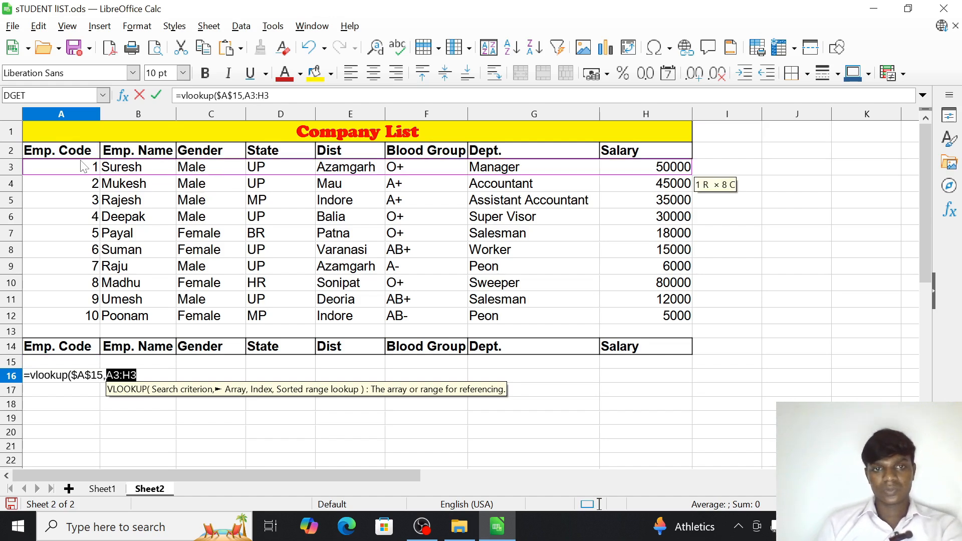
pyautogui.hotkey('ctrl', 'shift', 'Down')
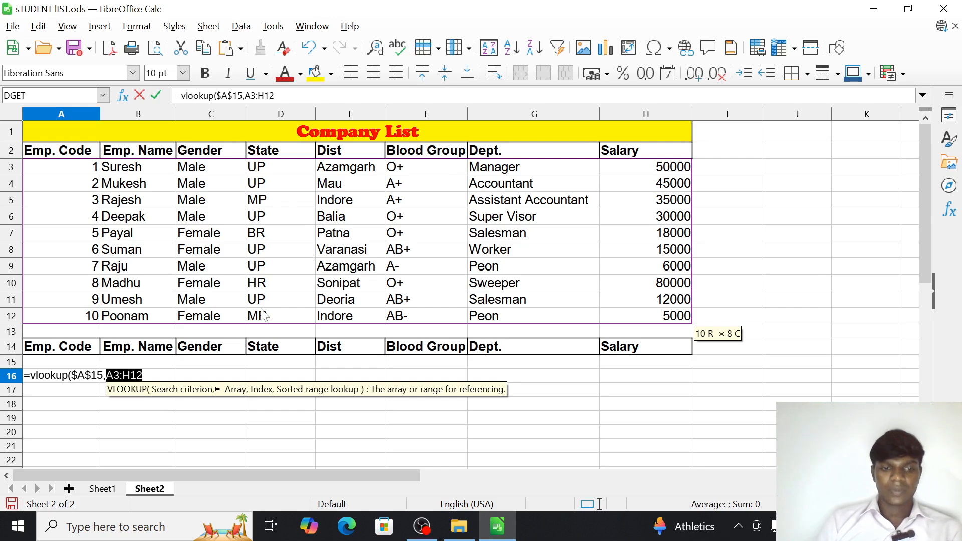
pyautogui.press('F4')
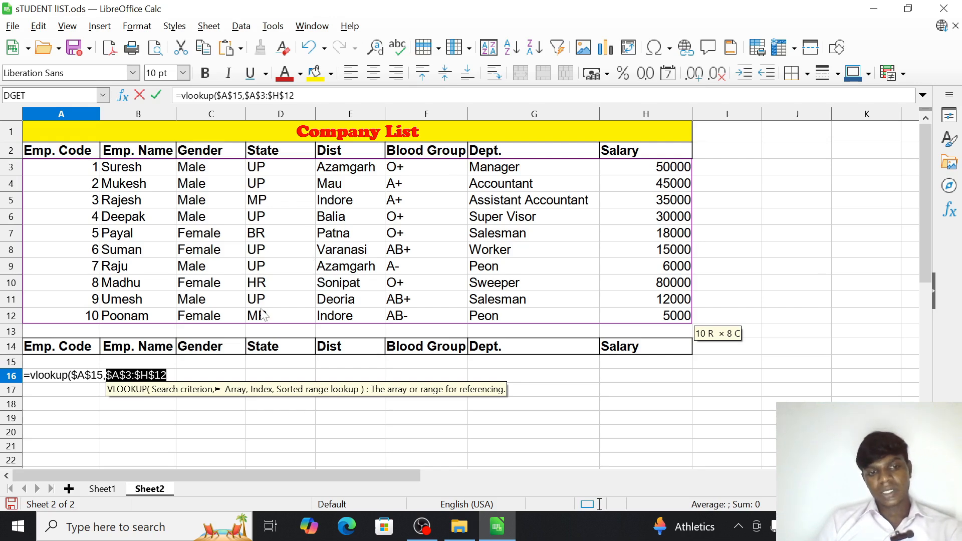
pyautogui.write(',')
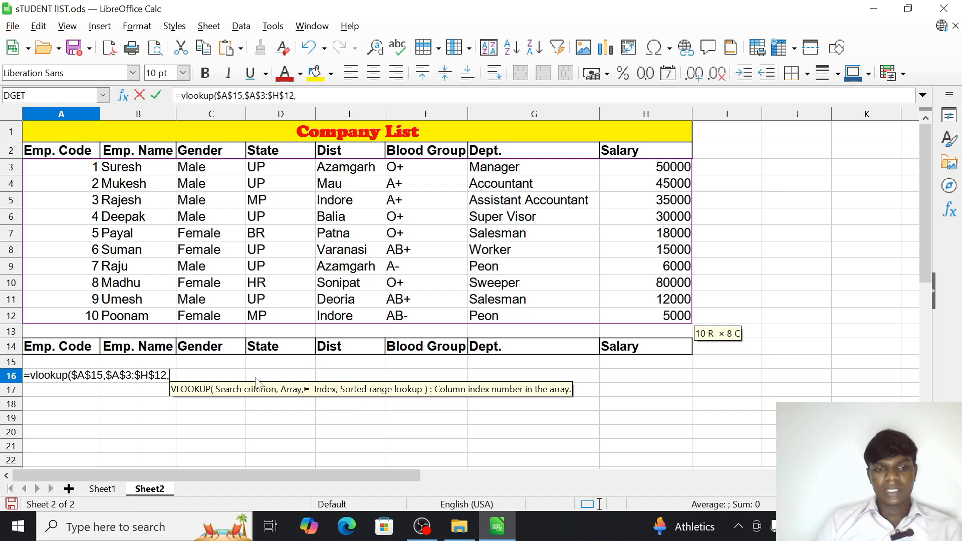
# Step: Complete the VLOOKUP formula in A16 with COLUMN(A15) as the column index and FALSE for the sorted range lookup
pyautogui.write('c')
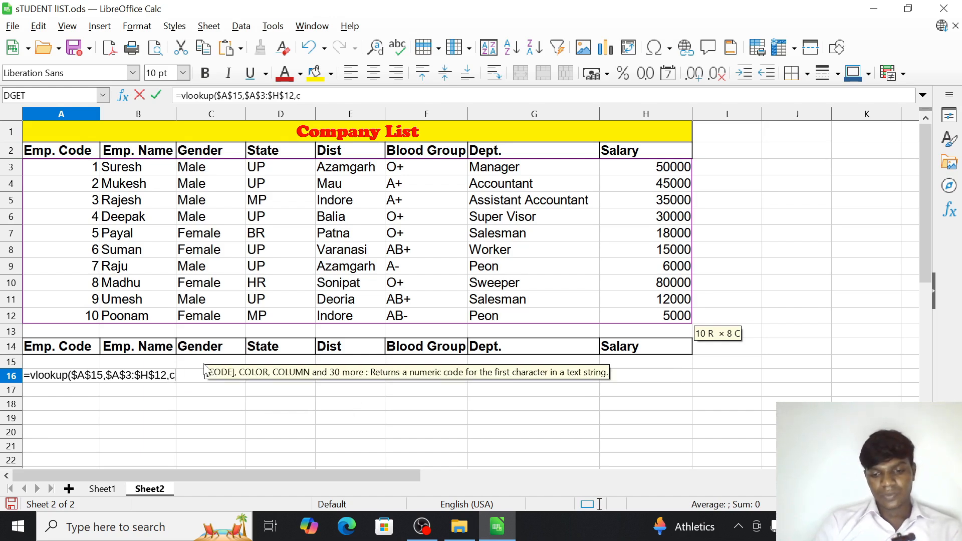
pyautogui.write('olum')
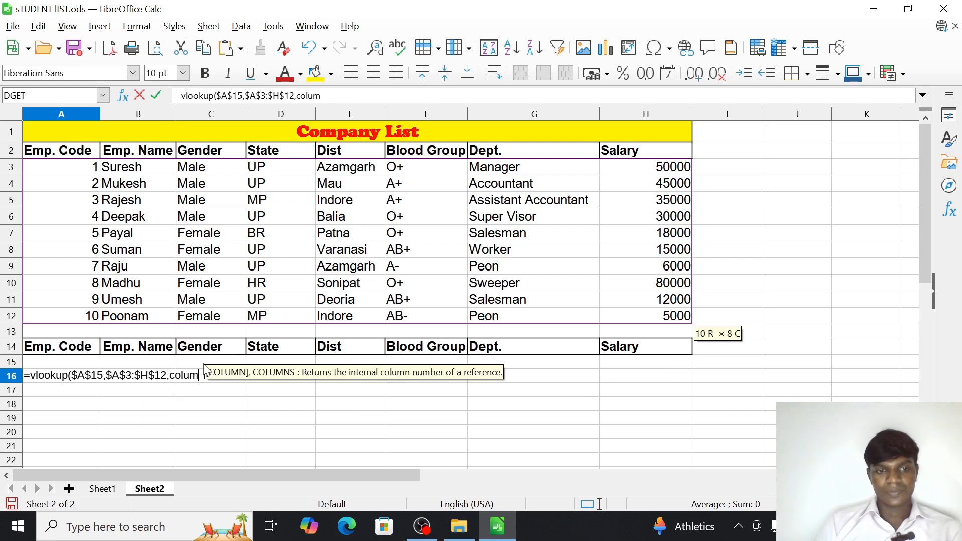
pyautogui.press('BackSpace')
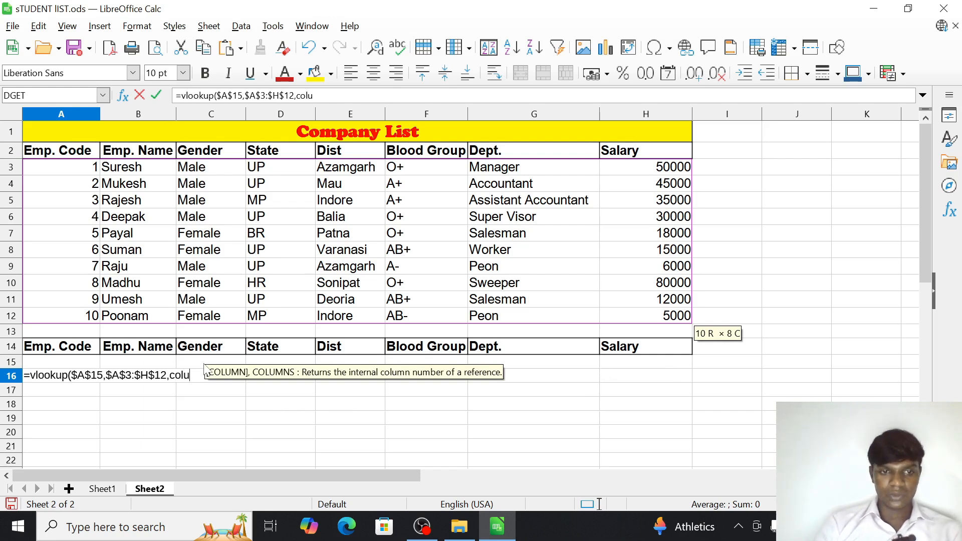
pyautogui.write('mn')
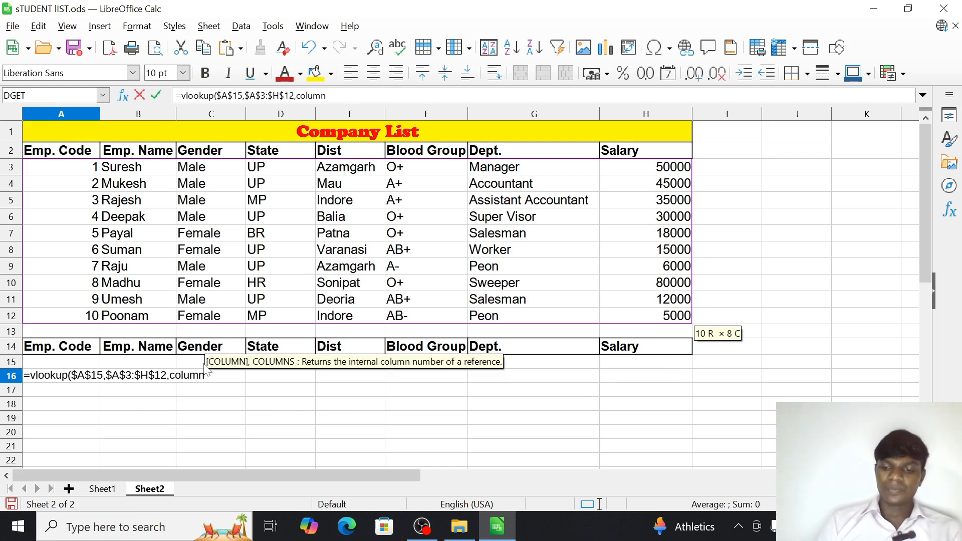
pyautogui.write('(')
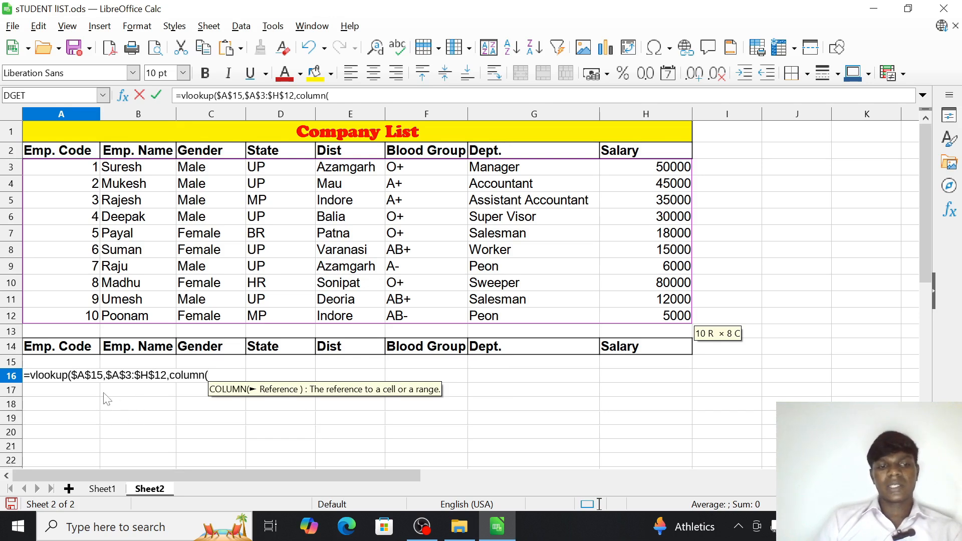
pyautogui.click(62, 365)
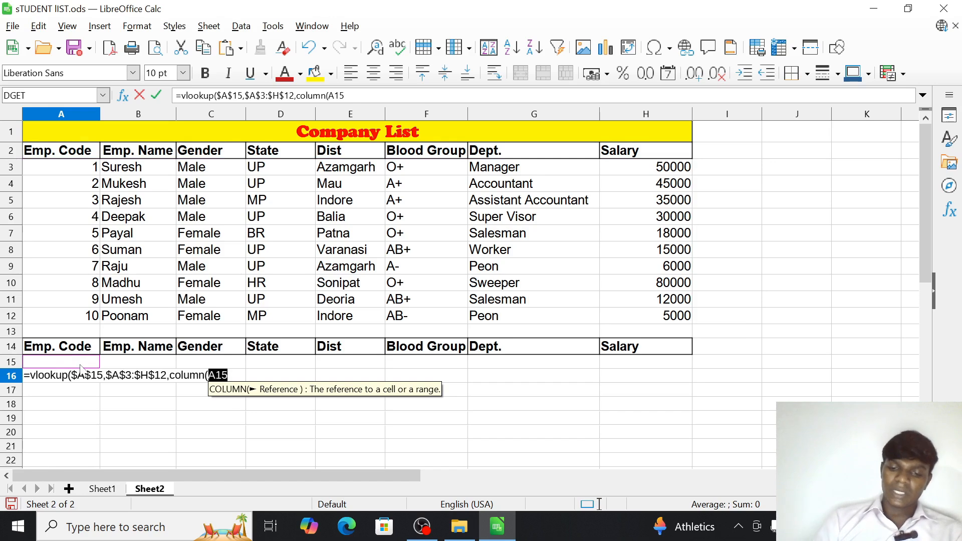
pyautogui.write('),')
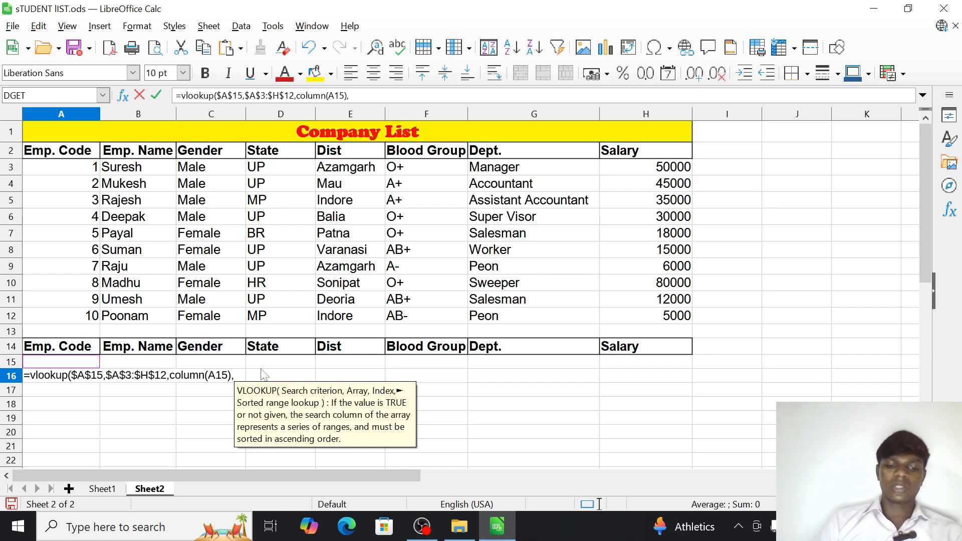
pyautogui.write('false')
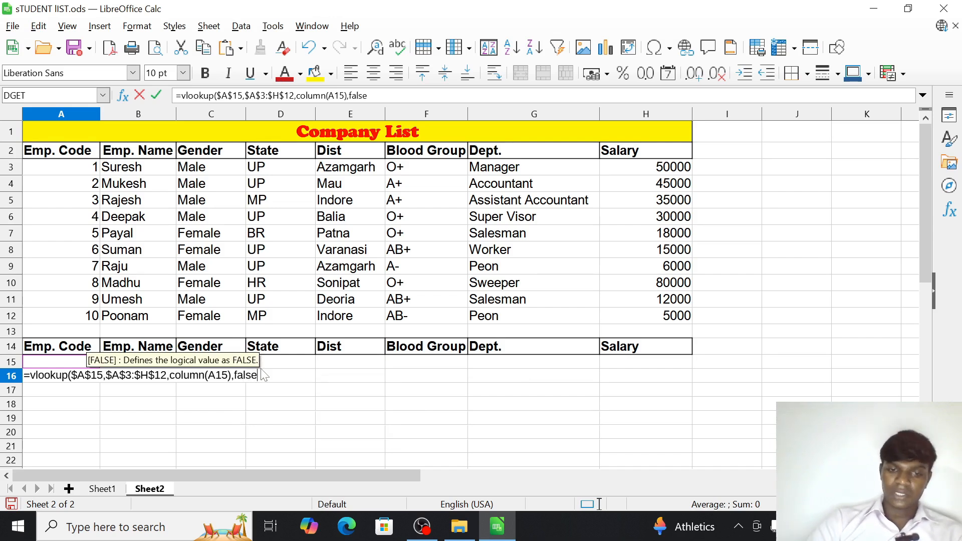
pyautogui.write(')')
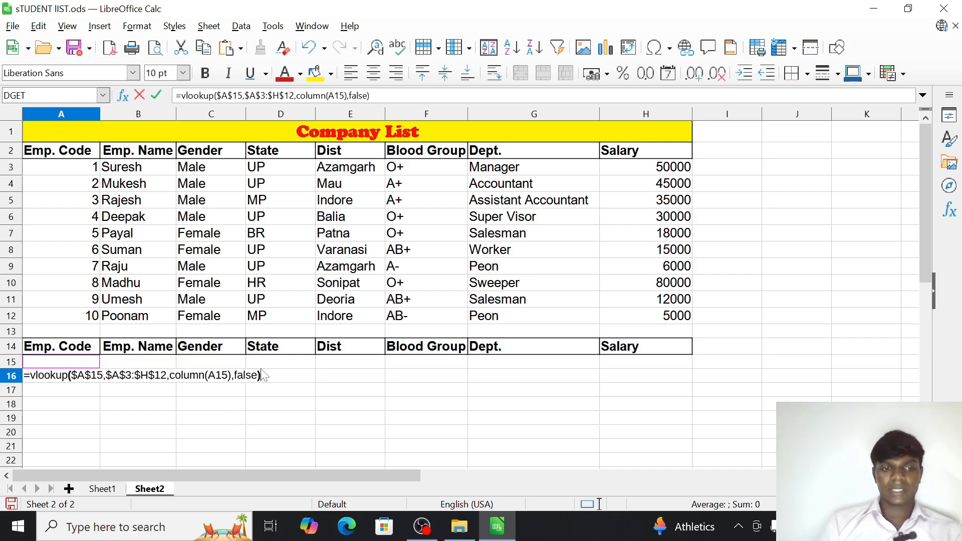
pyautogui.press('Return')
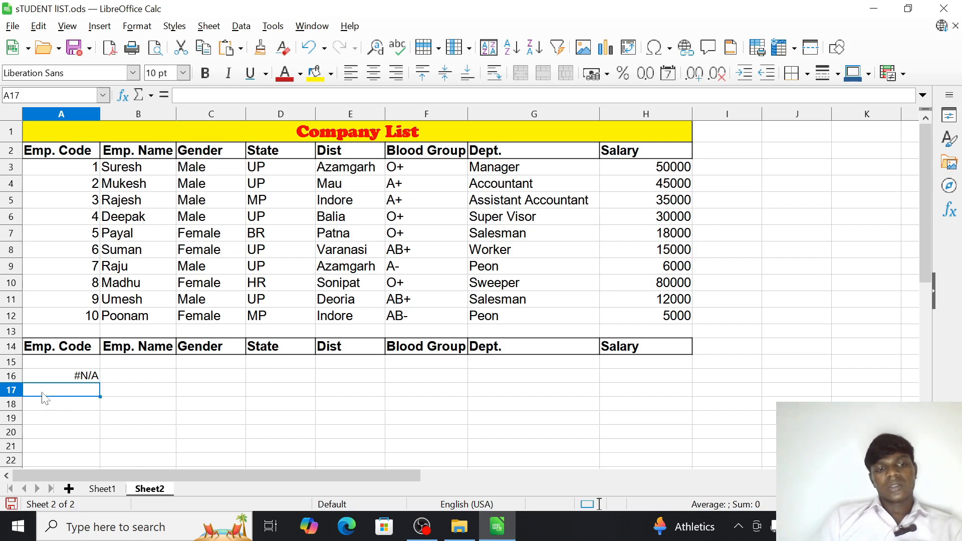
# Step: Enter 8 as the Emp. Code in A15 and fill the A16 lookup formula across to the Salary column, H16
pyautogui.click(75, 363)
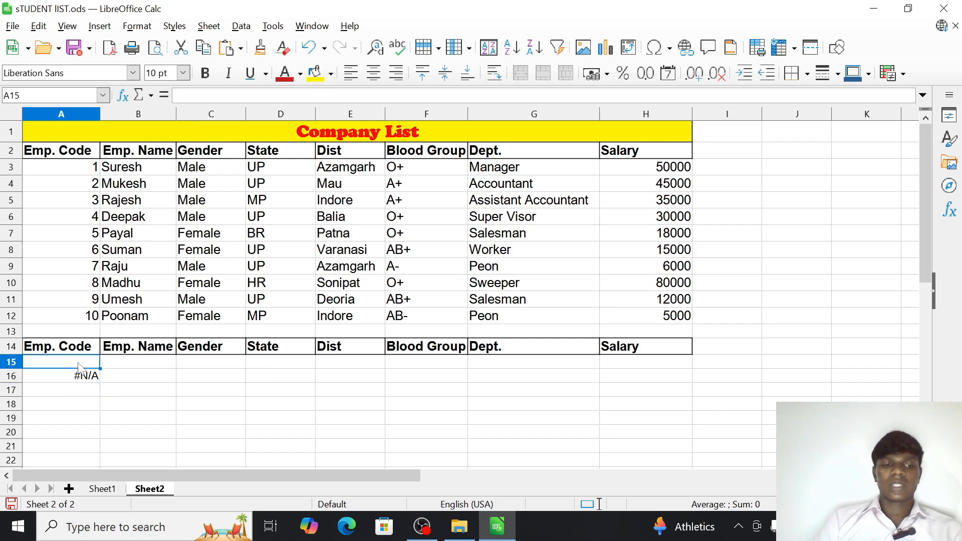
pyautogui.write('8')
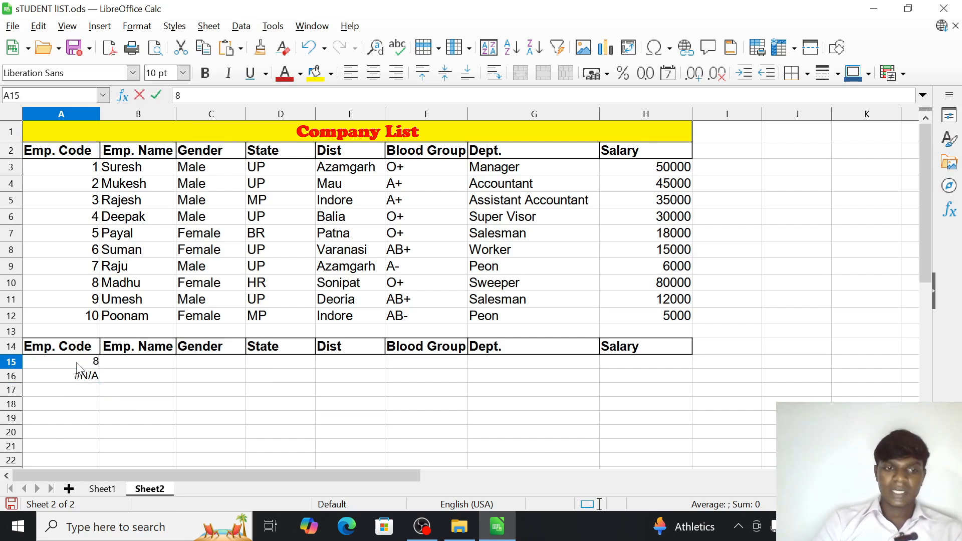
pyautogui.press('Return')
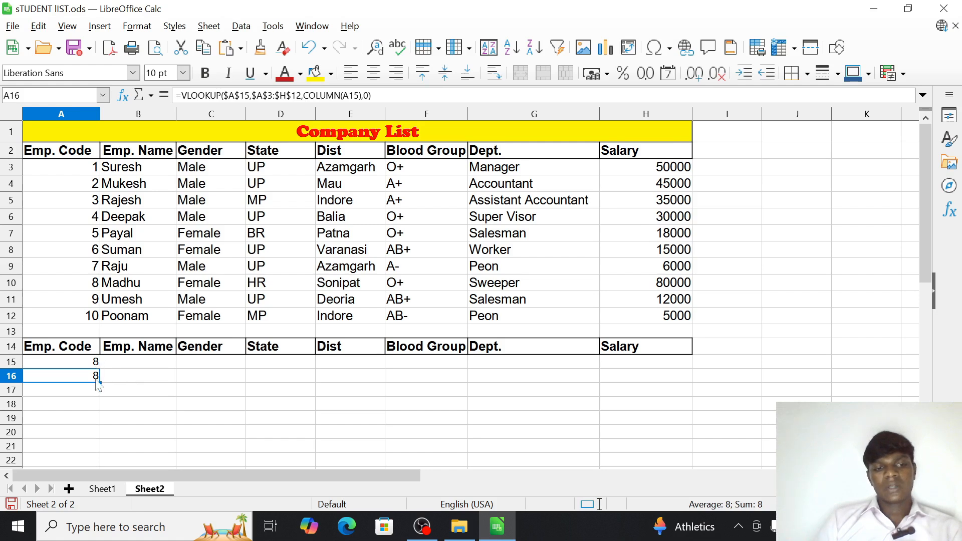
pyautogui.click(152, 379)
pyautogui.click(210, 376)
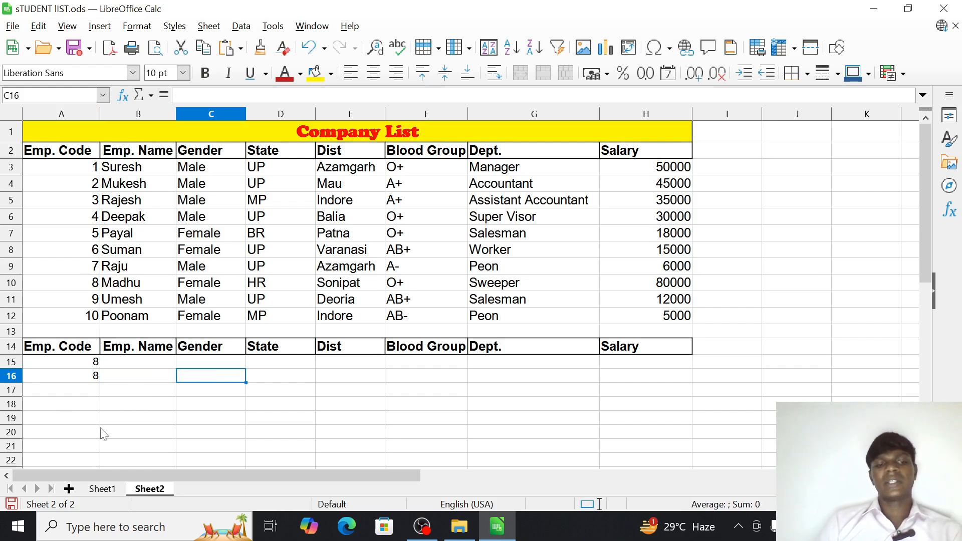
pyautogui.click(90, 379)
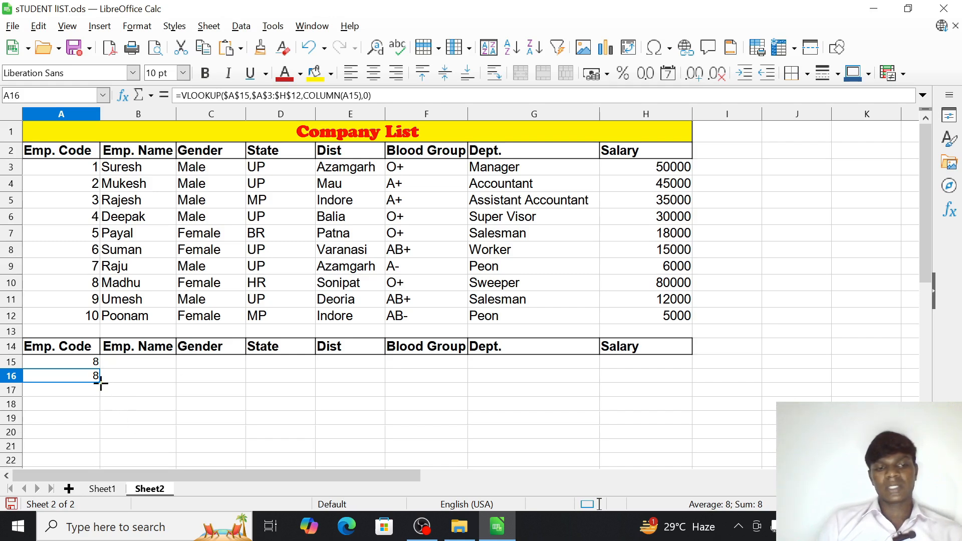
pyautogui.moveTo(100, 384); pyautogui.dragTo(655, 380)
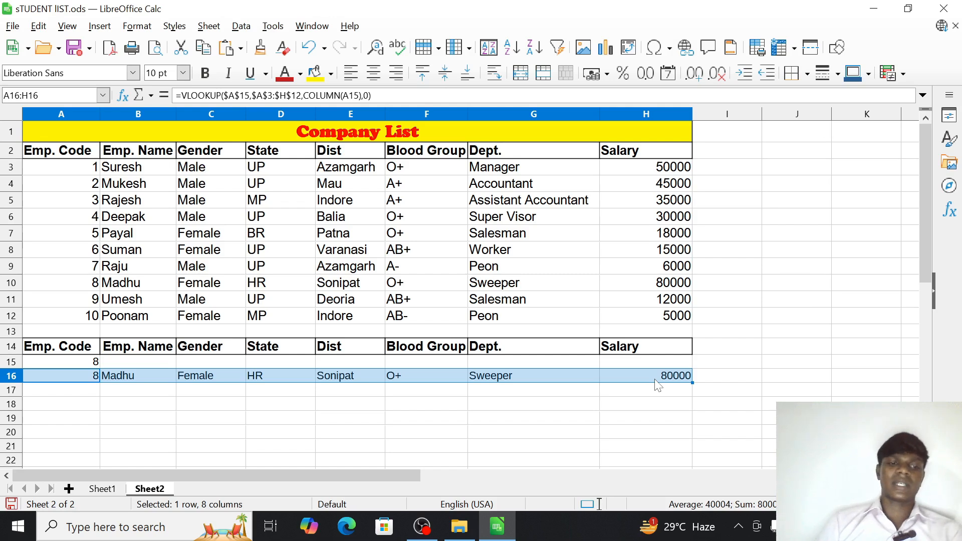
# Step: Test the lookup row with other employee codes by setting A15 to 10 and finally to 7
pyautogui.click(124, 412)
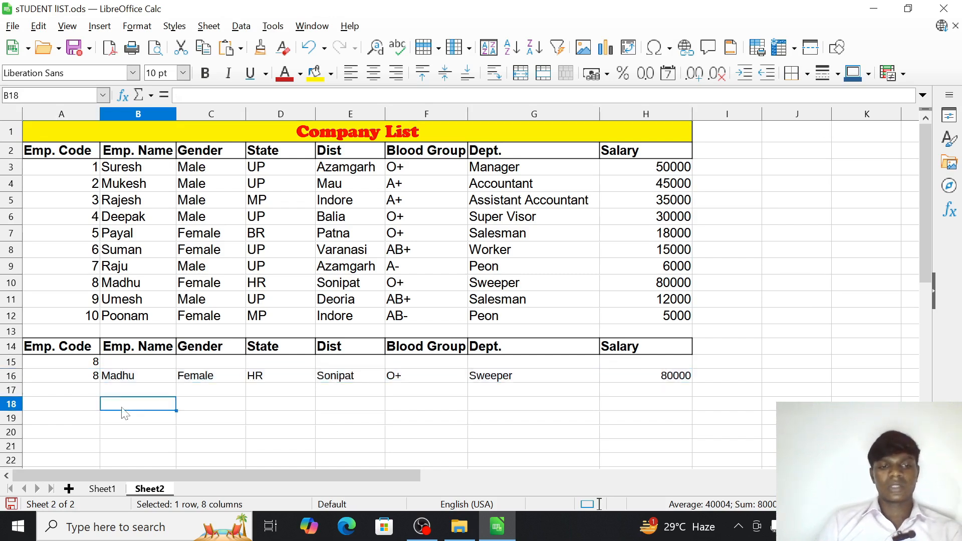
pyautogui.click(286, 381)
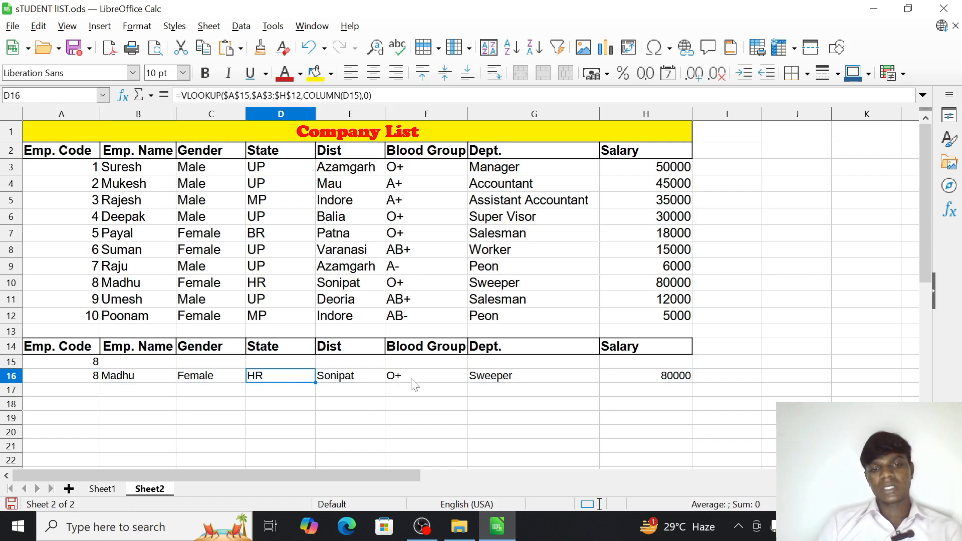
pyautogui.click(73, 365)
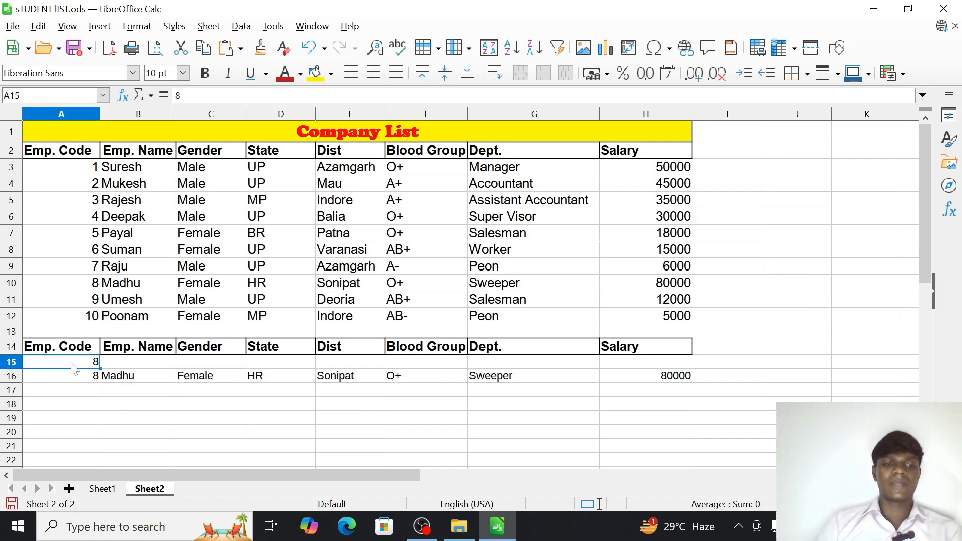
pyautogui.write('10')
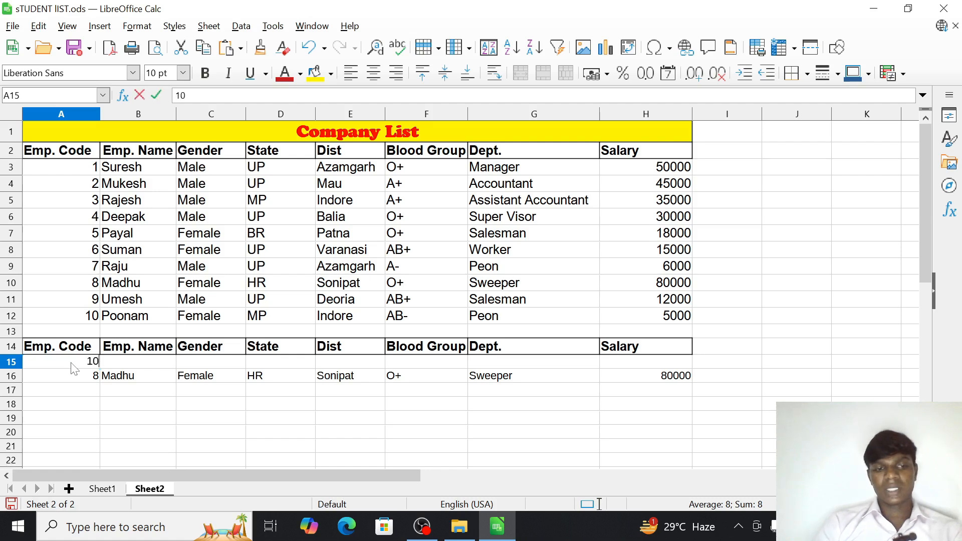
pyautogui.press('Return')
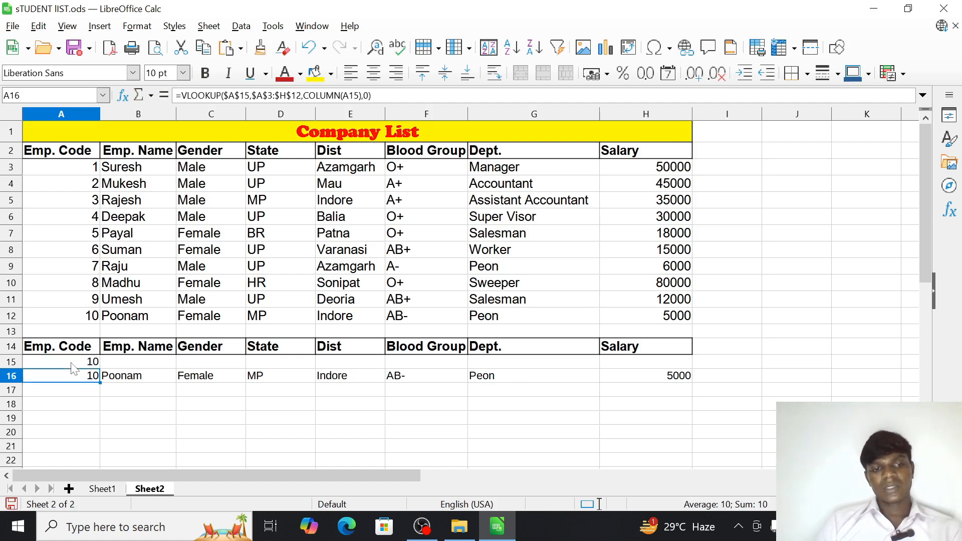
pyautogui.press('Up')
pyautogui.write('7')
pyautogui.press('Return')
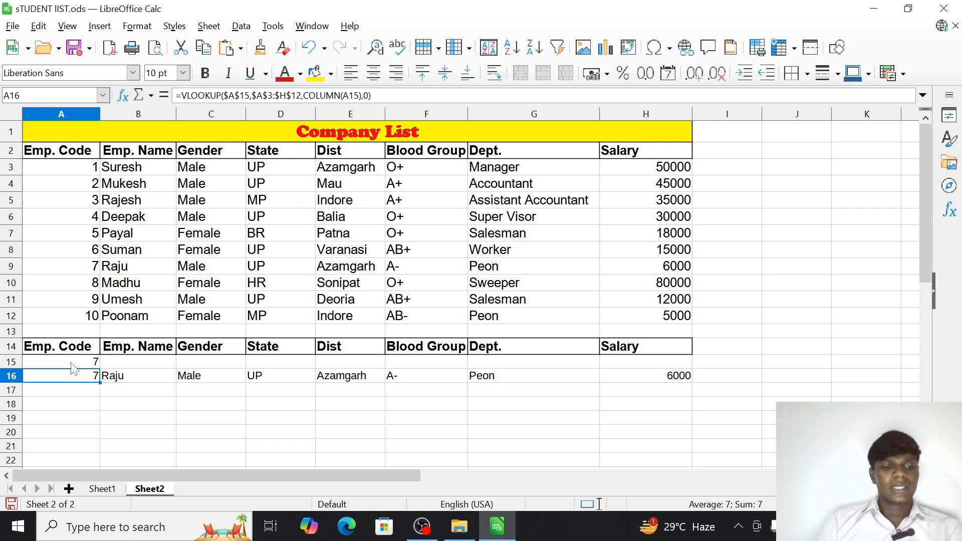
# Step: On Sheet1, copy the header row from Emp. Code to Salary (A2:H2) and paste it into row 14, starting at A14
pyautogui.click(103, 490)
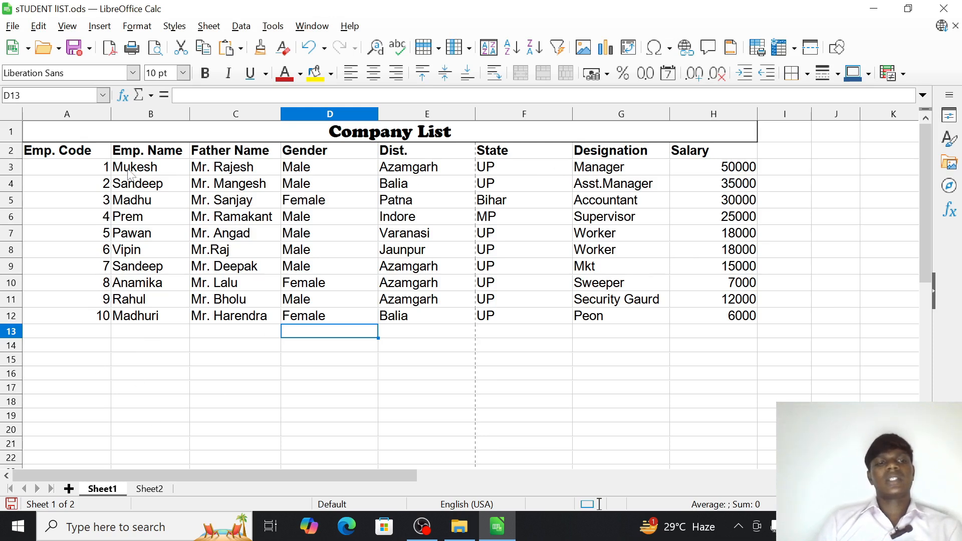
pyautogui.click(83, 155)
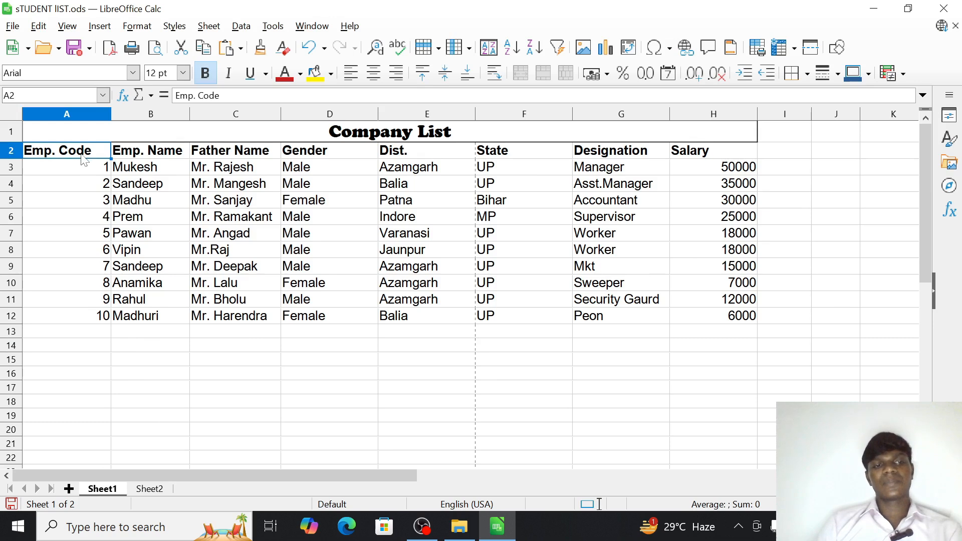
pyautogui.hotkey('shift', 'Right')
pyautogui.hotkey('shift', 'Right')
pyautogui.hotkey('shift', 'Right')
pyautogui.hotkey('shift', 'Right')
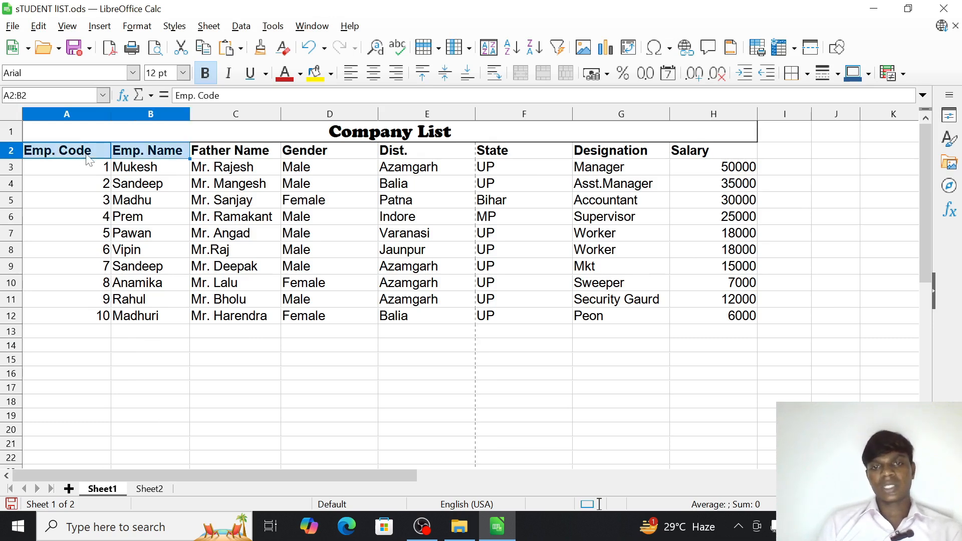
pyautogui.hotkey('shift', 'Right')
pyautogui.hotkey('shift', 'Right')
pyautogui.hotkey('shift', 'Right')
pyautogui.hotkey('ctrl', 'c')
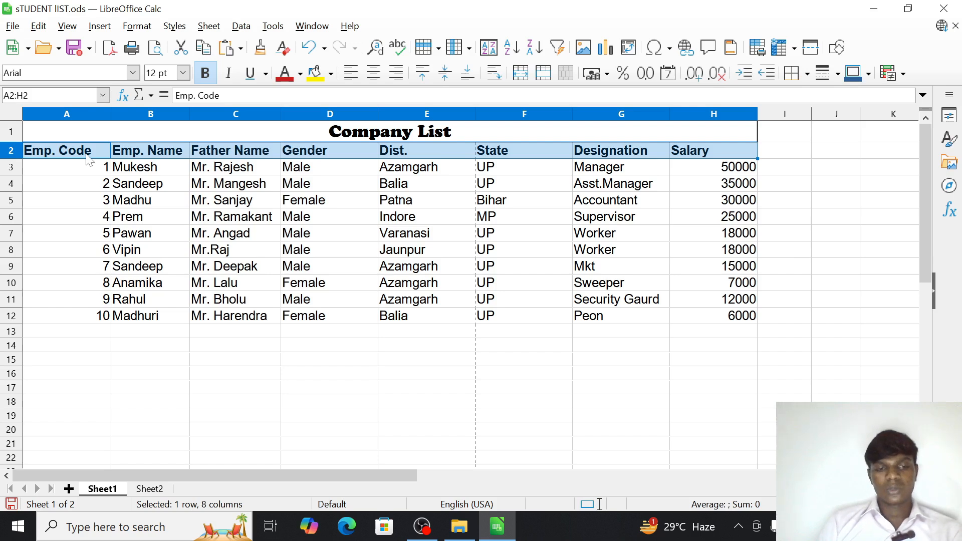
pyautogui.click(88, 346)
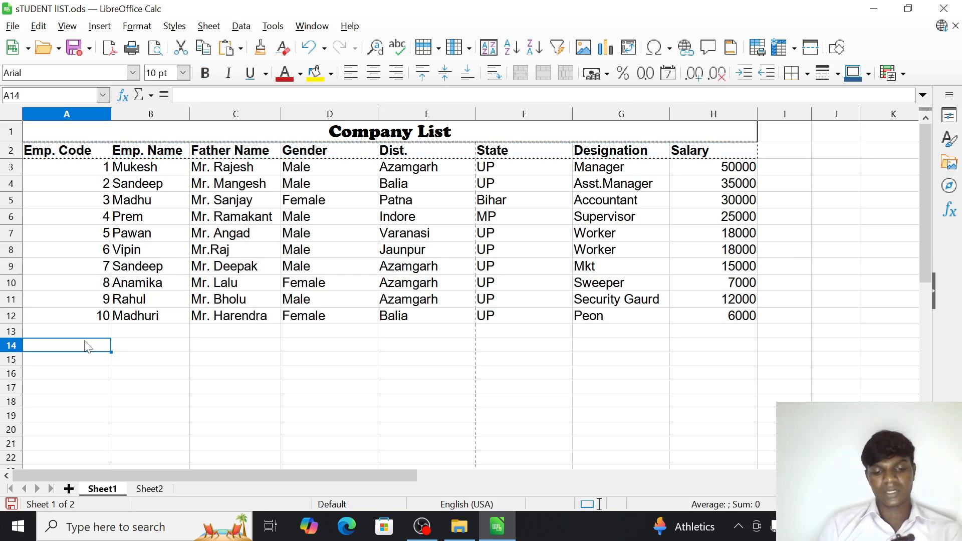
pyautogui.hotkey('ctrl', 'v')
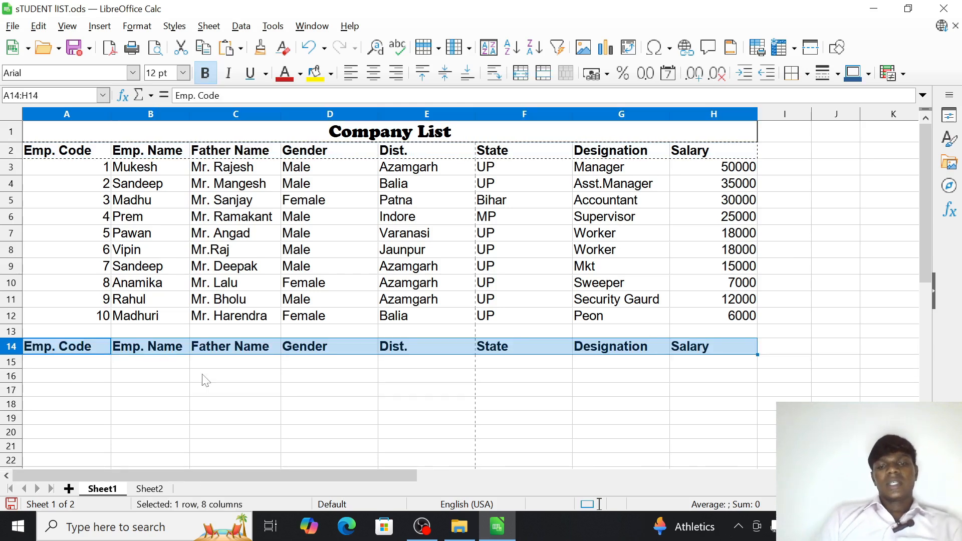
# Step: Start a DGET formula in B15 with the whole table including headers, $A$2:$H$12, as the absolute database range
pyautogui.click(100, 375)
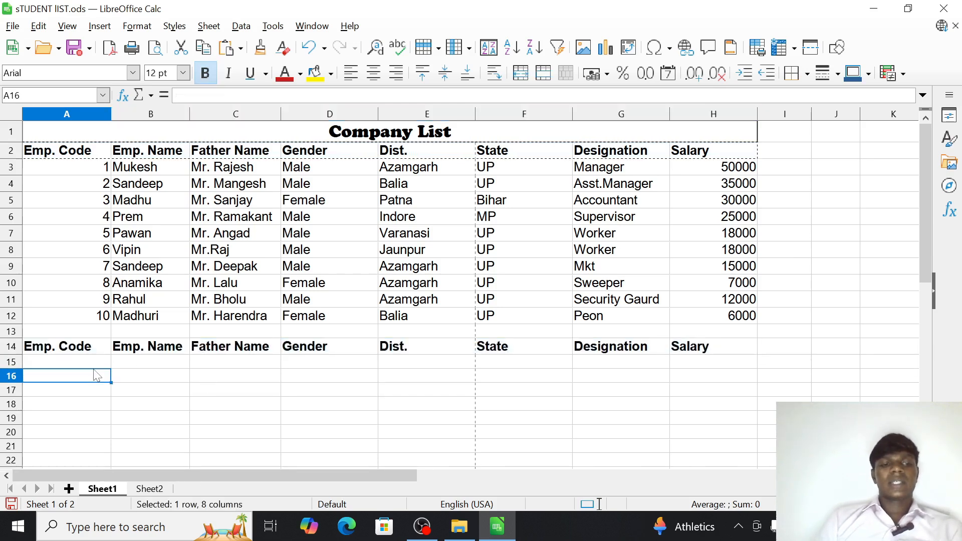
pyautogui.click(98, 363)
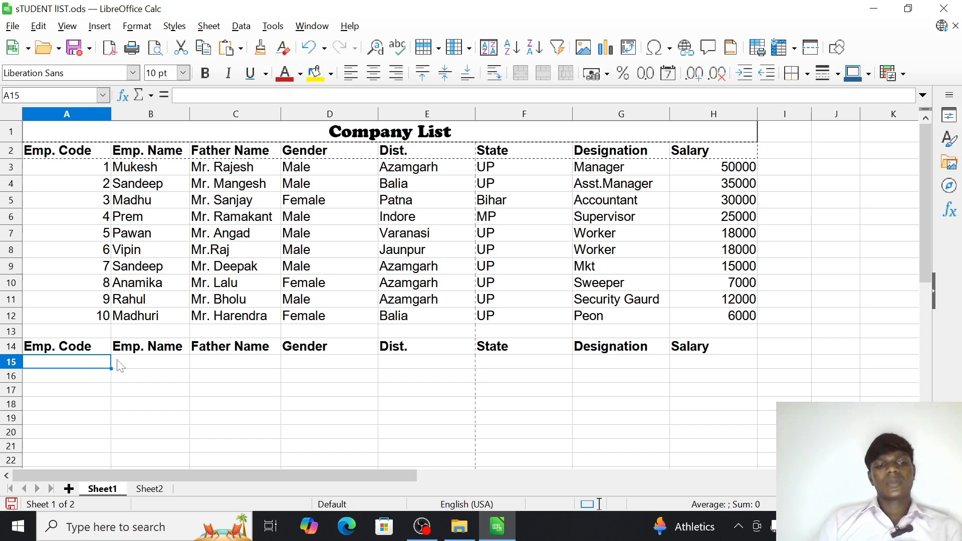
pyautogui.click(171, 364)
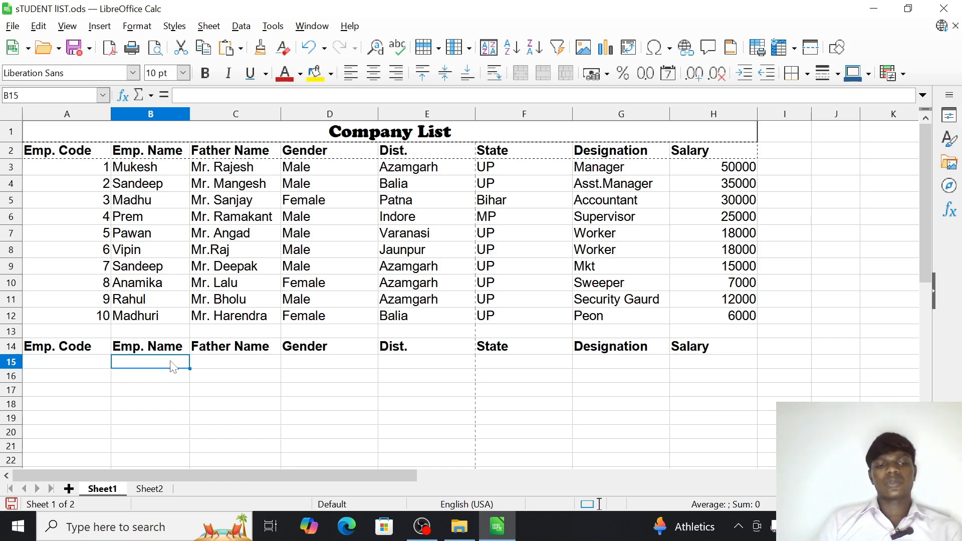
pyautogui.write('=')
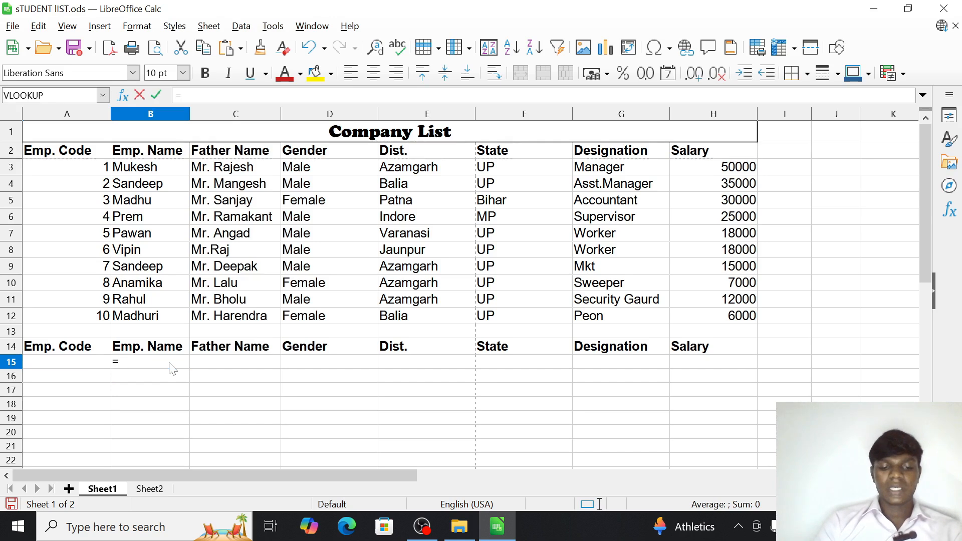
pyautogui.write('dge')
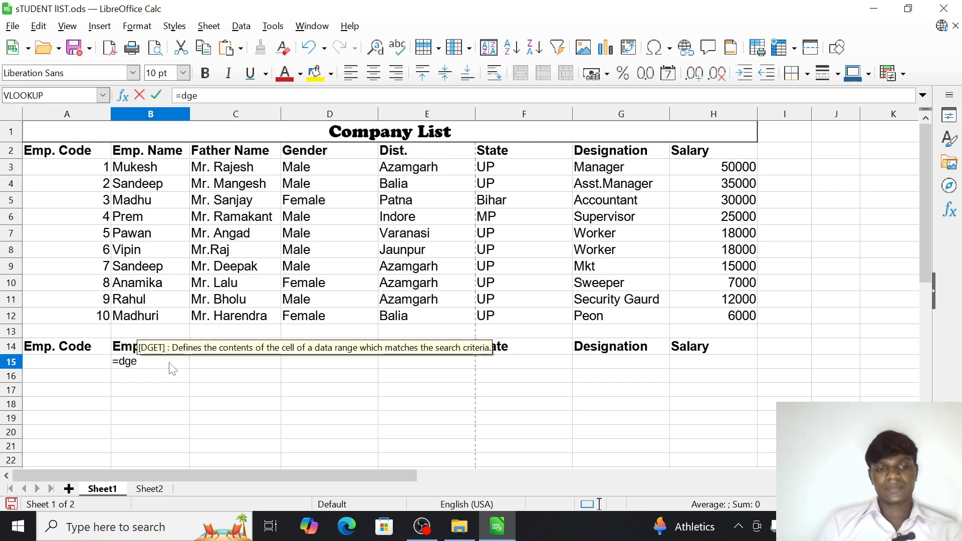
pyautogui.write('t')
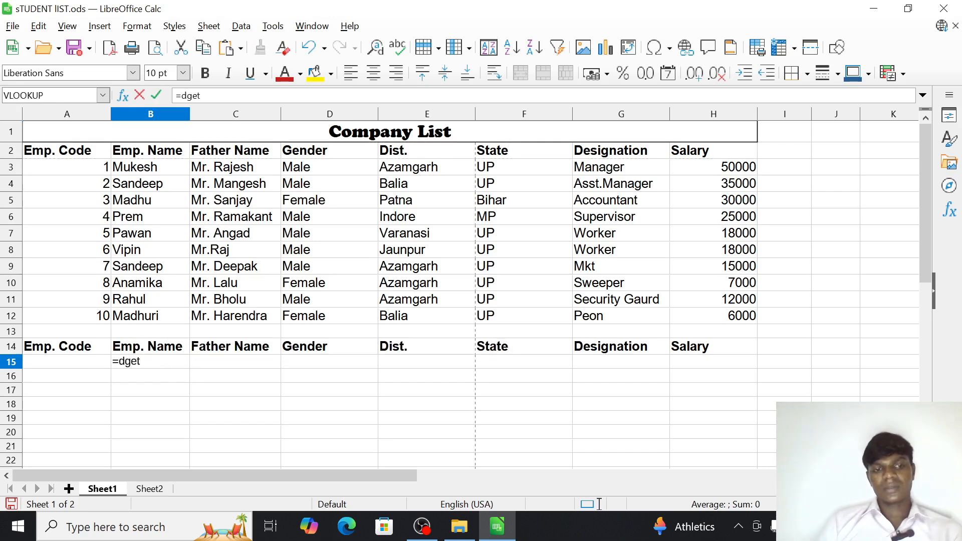
pyautogui.write('(')
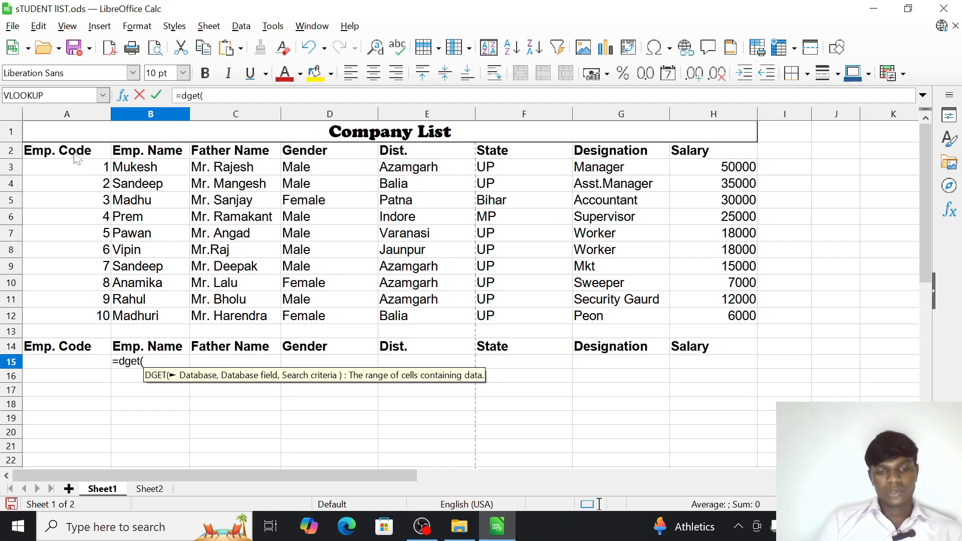
pyautogui.moveTo(76, 149); pyautogui.dragTo(706, 320)
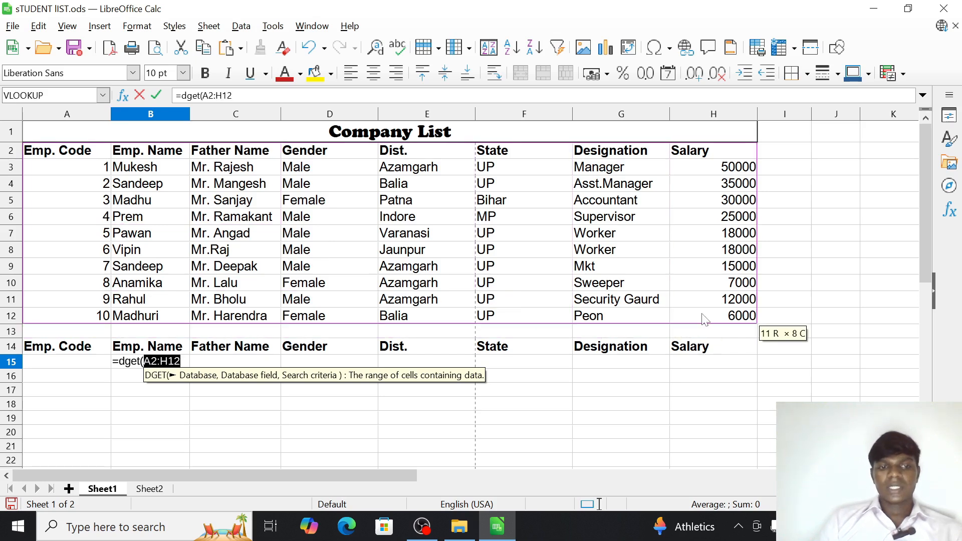
pyautogui.press('F4')
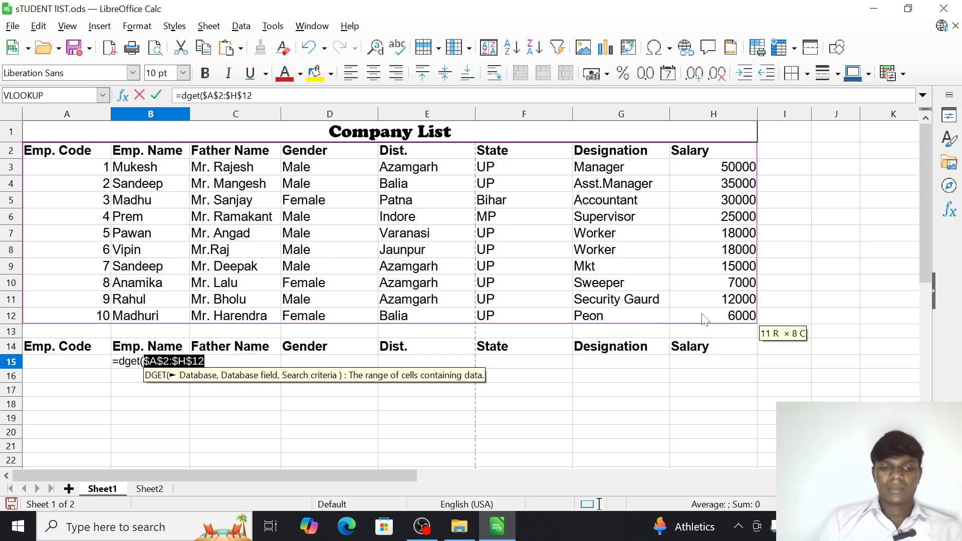
pyautogui.write(',')
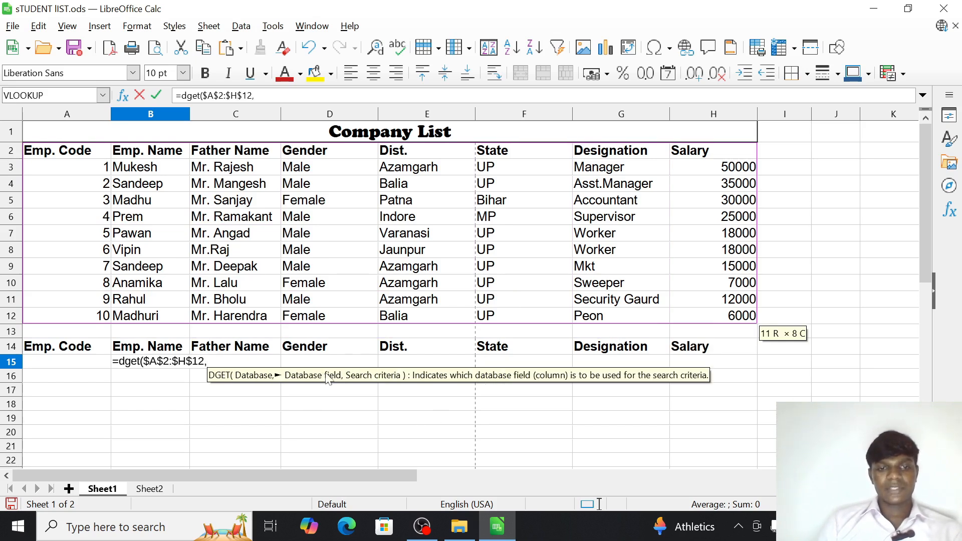
# Step: Complete the B15 DGET formula with B2 as the database field and the absolute range $A$14:$A$15 as the search criteria
pyautogui.click(163, 155)
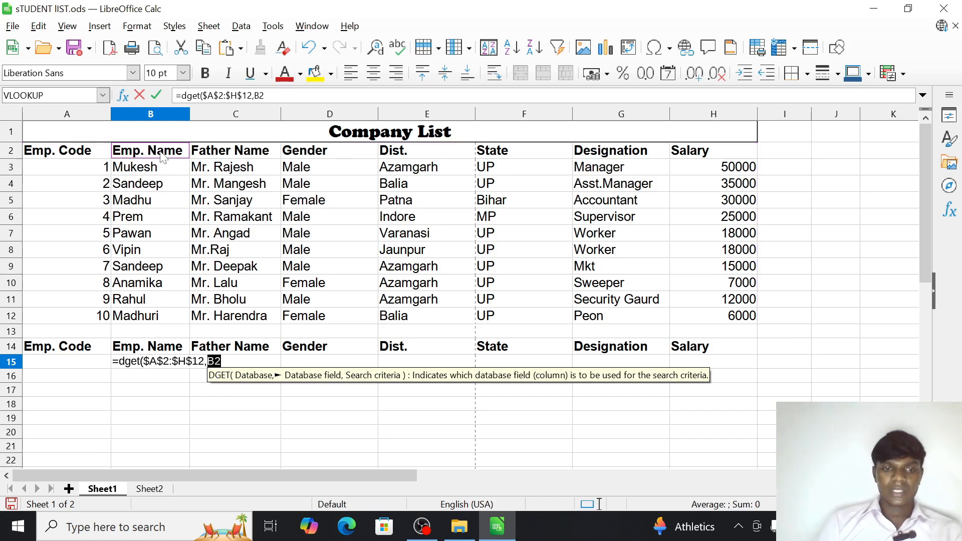
pyautogui.write(',')
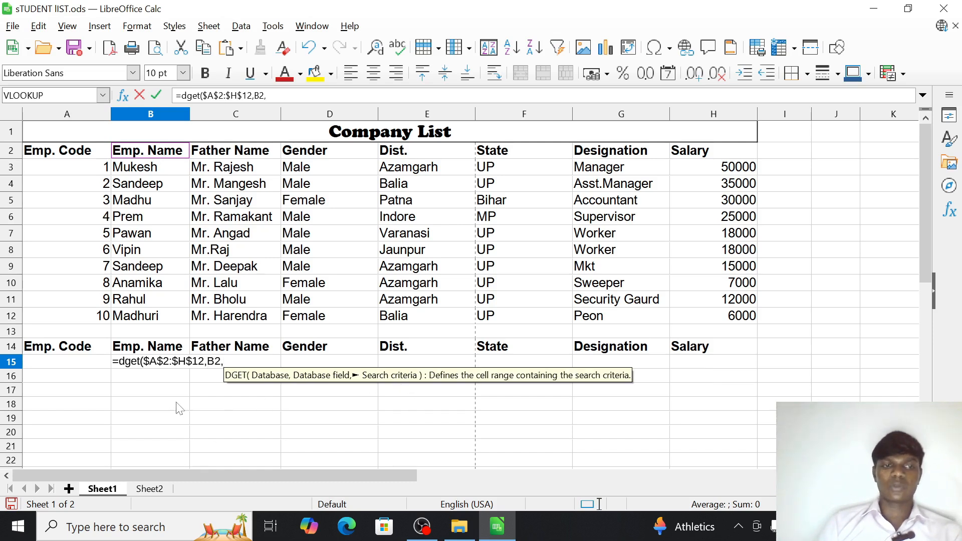
pyautogui.moveTo(82, 353); pyautogui.dragTo(81, 370)
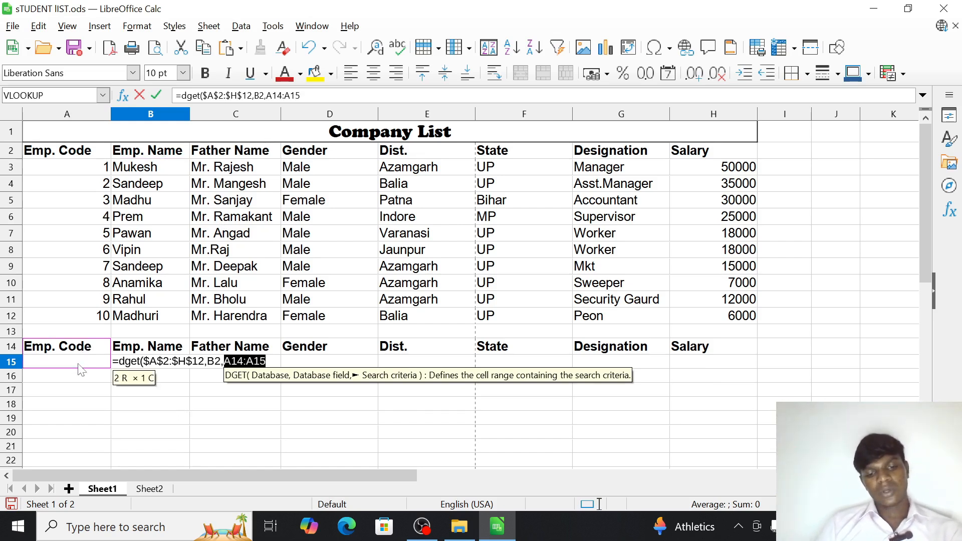
pyautogui.press('F4')
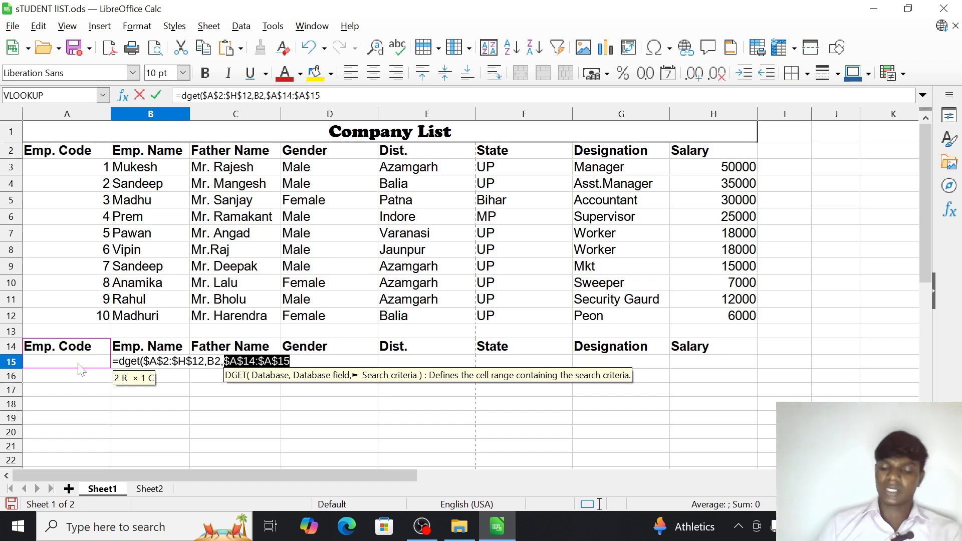
pyautogui.write(')')
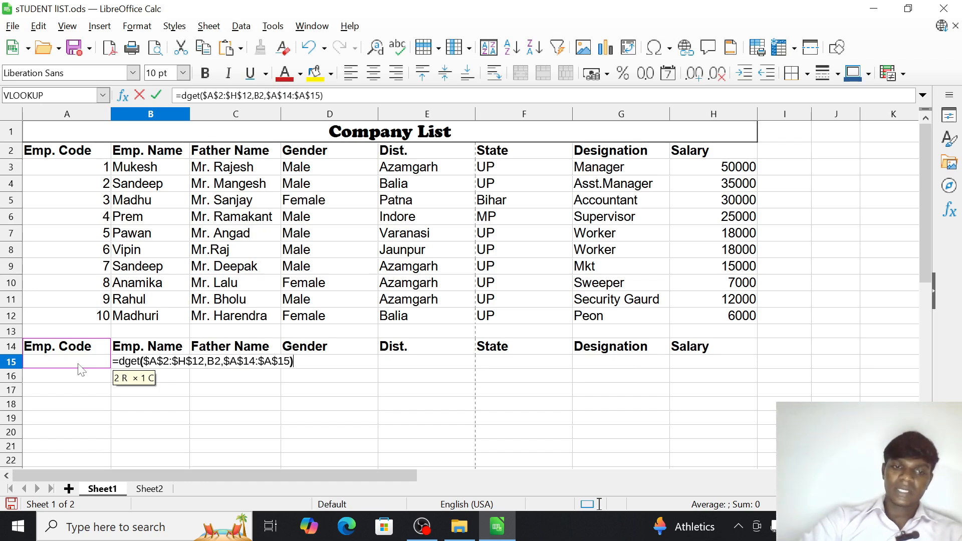
pyautogui.press('Return')
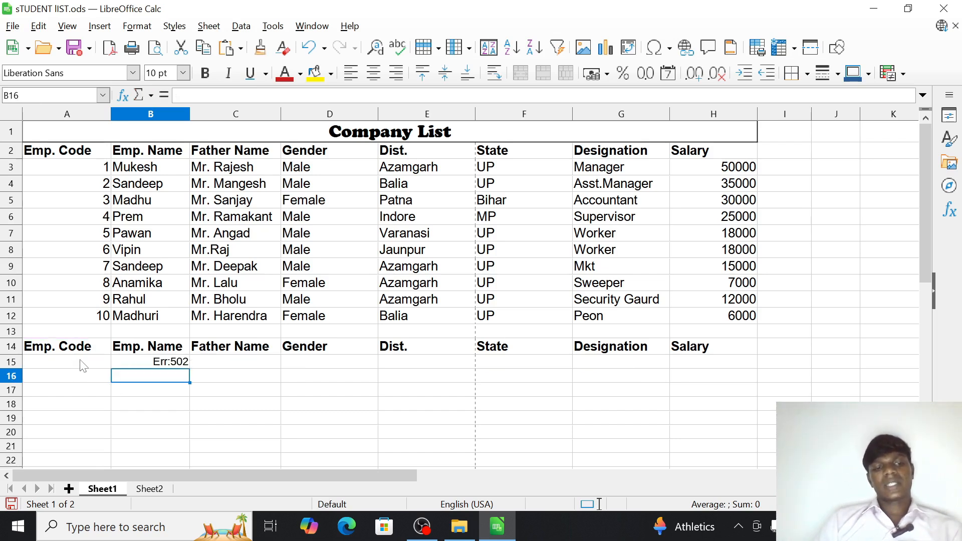
# Step: Enter 5 as the Emp. Code in A15 and fill the B15 DGET formula across to the Salary column, H15
pyautogui.click(84, 363)
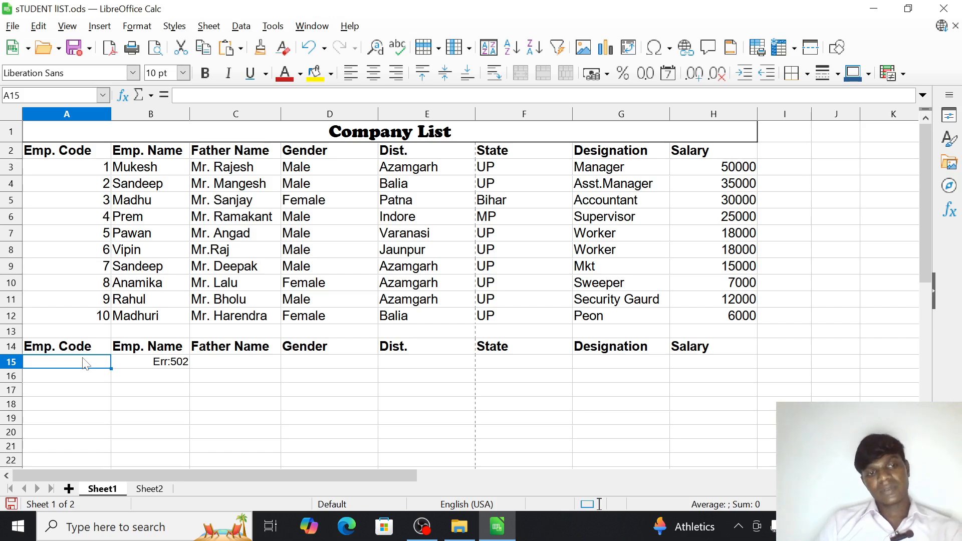
pyautogui.write('5')
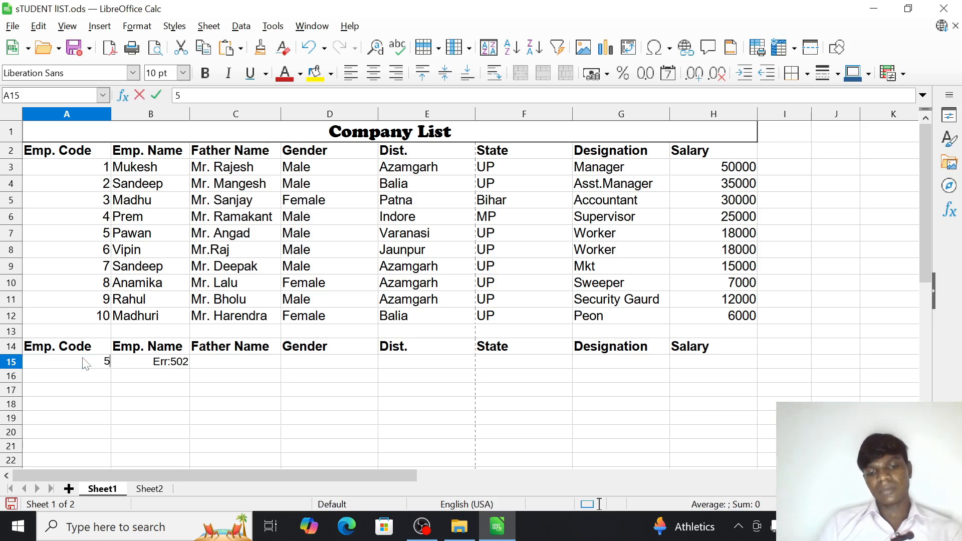
pyautogui.press('Return')
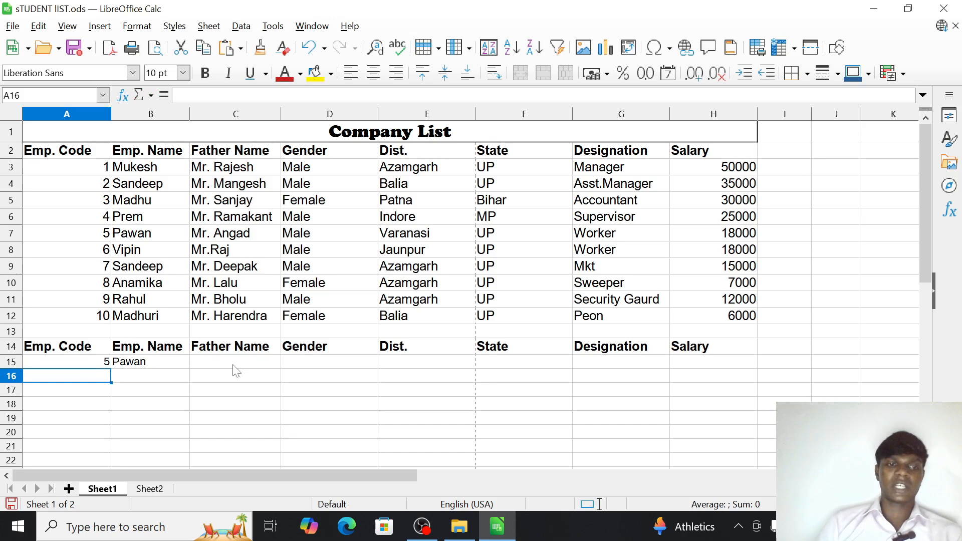
pyautogui.click(161, 234)
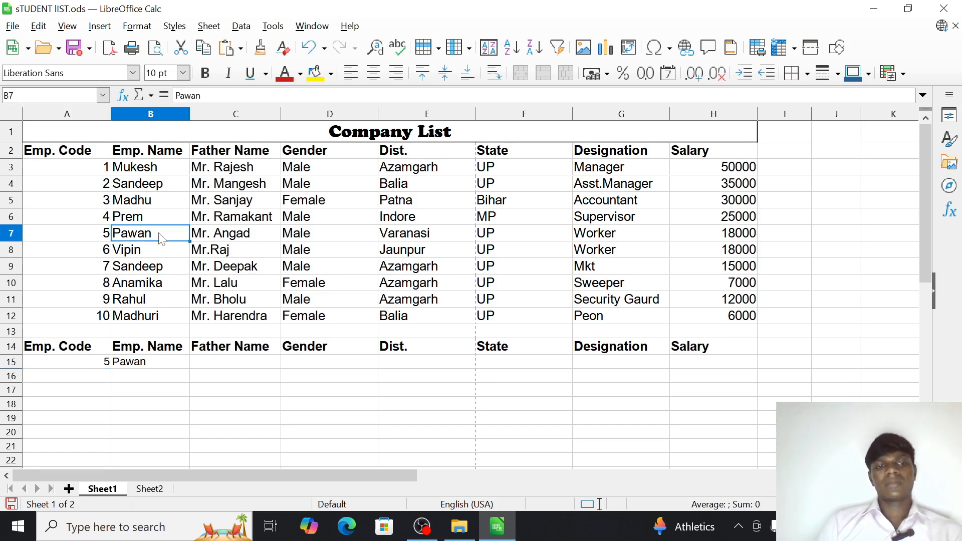
pyautogui.click(173, 365)
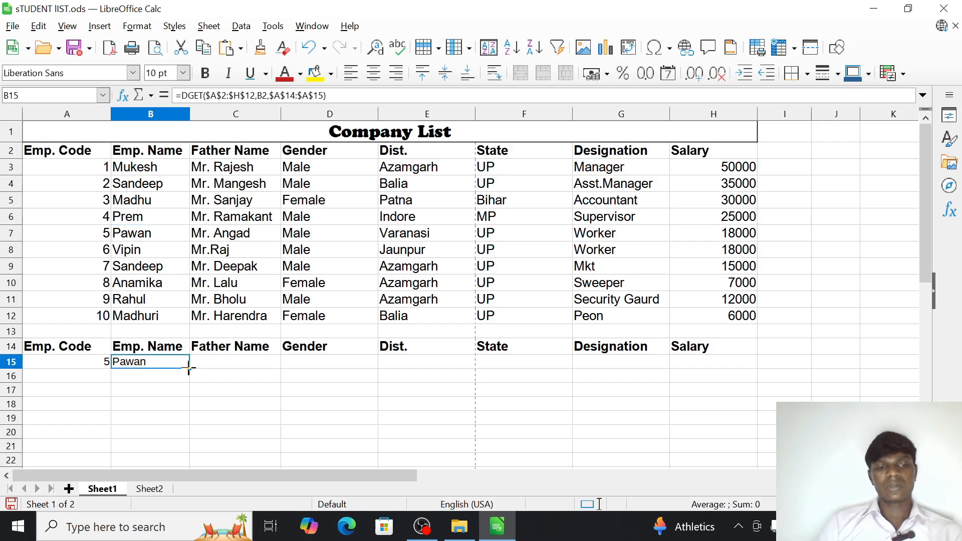
pyautogui.moveTo(188, 368); pyautogui.dragTo(710, 370)
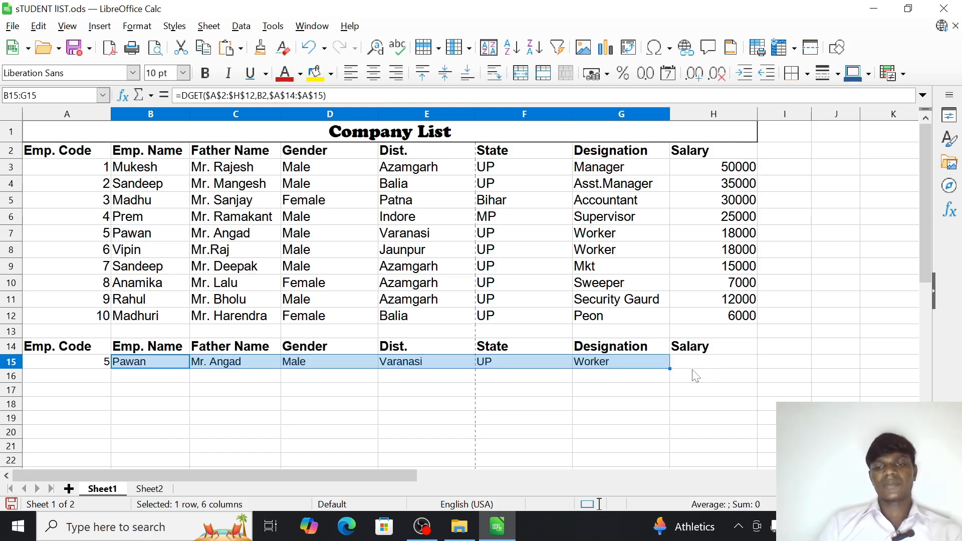
pyautogui.moveTo(672, 369); pyautogui.dragTo(731, 365)
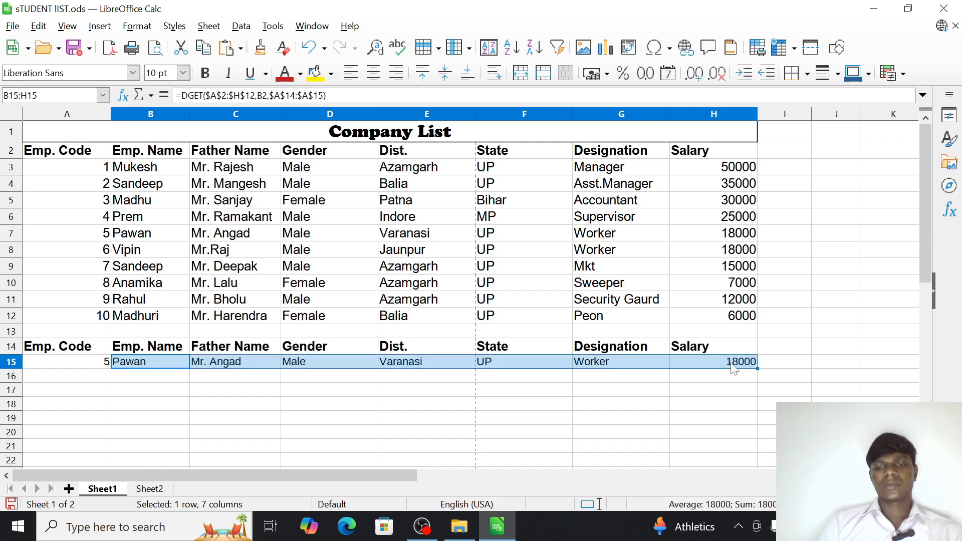
pyautogui.click(479, 395)
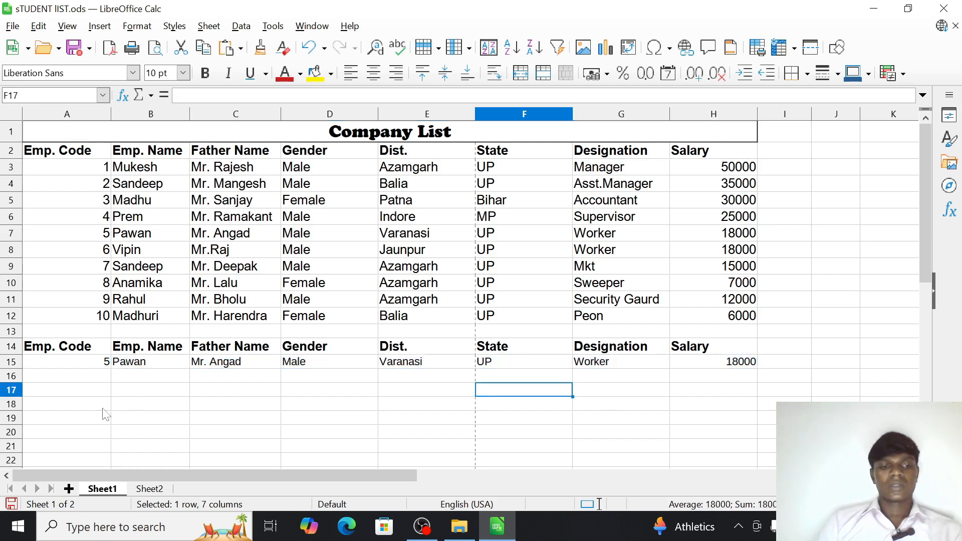
# Step: Test the DGET row with another employee by setting the Emp. Code in A15 to 7
pyautogui.click(86, 366)
pyautogui.write('7')
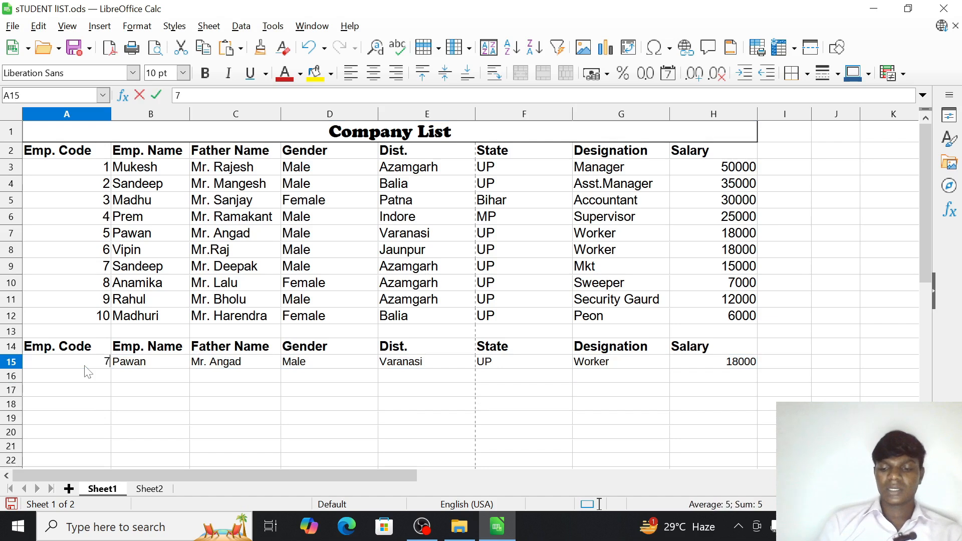
pyautogui.press('Return')
# Step: Compare the retrieved name, father name, gender and district in row 15 with the table row of employee 7
pyautogui.click(140, 364)
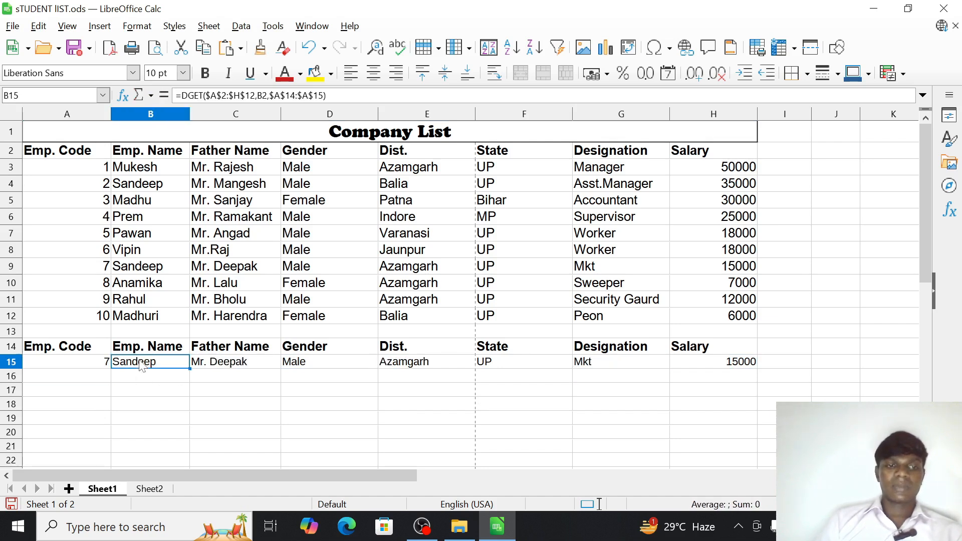
pyautogui.click(159, 266)
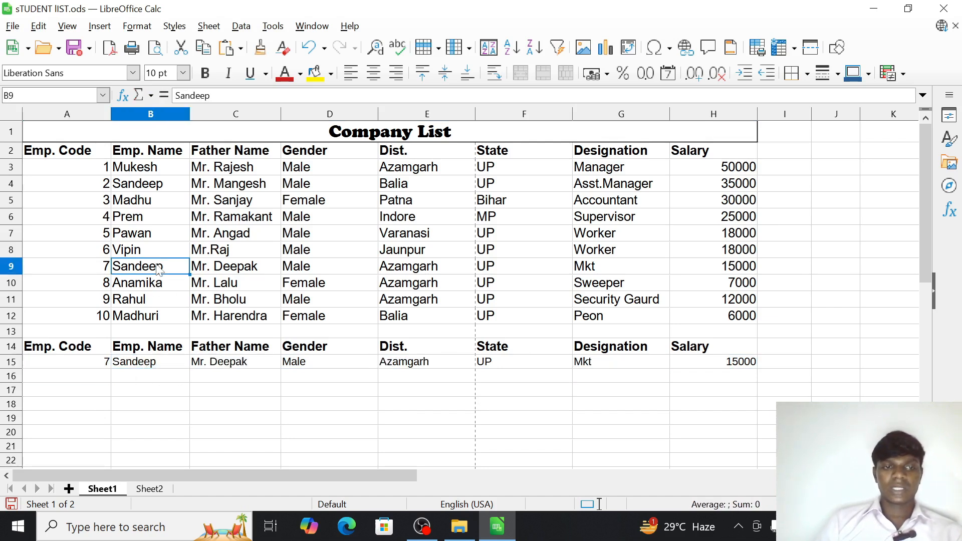
pyautogui.click(232, 274)
pyautogui.click(257, 365)
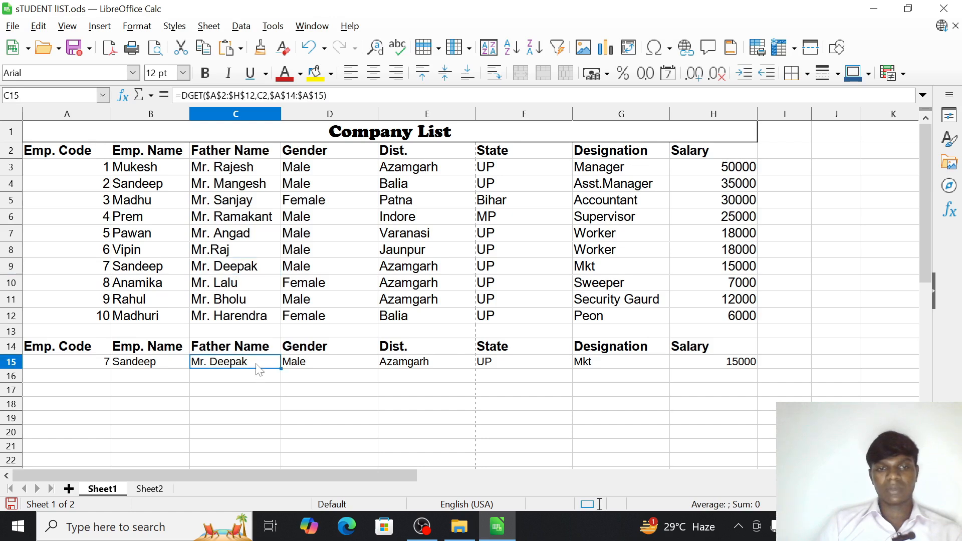
pyautogui.click(316, 273)
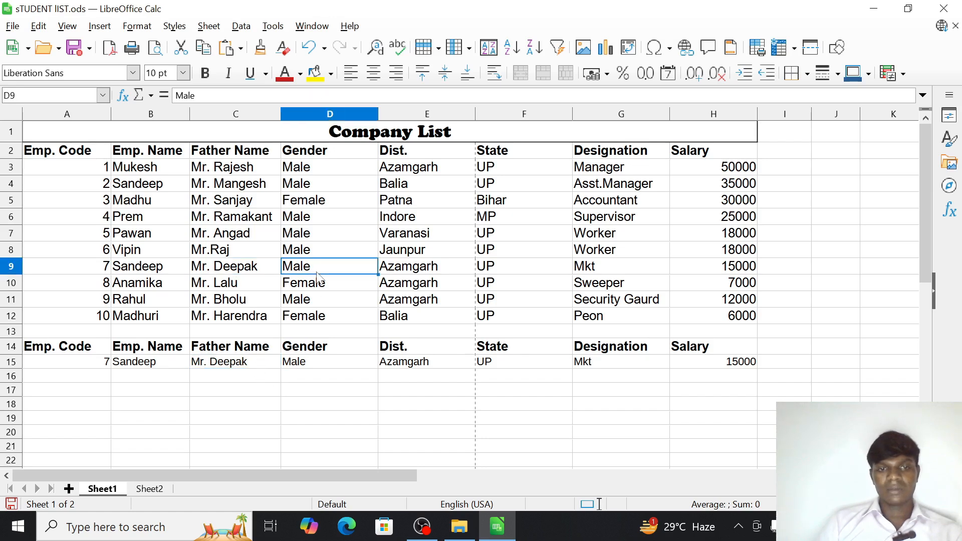
pyautogui.click(317, 362)
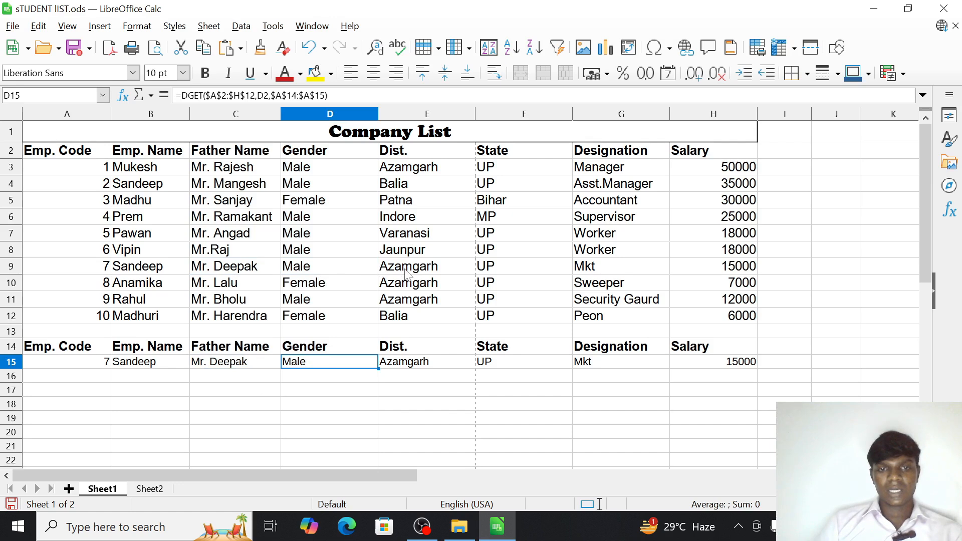
pyautogui.click(408, 272)
pyautogui.click(407, 365)
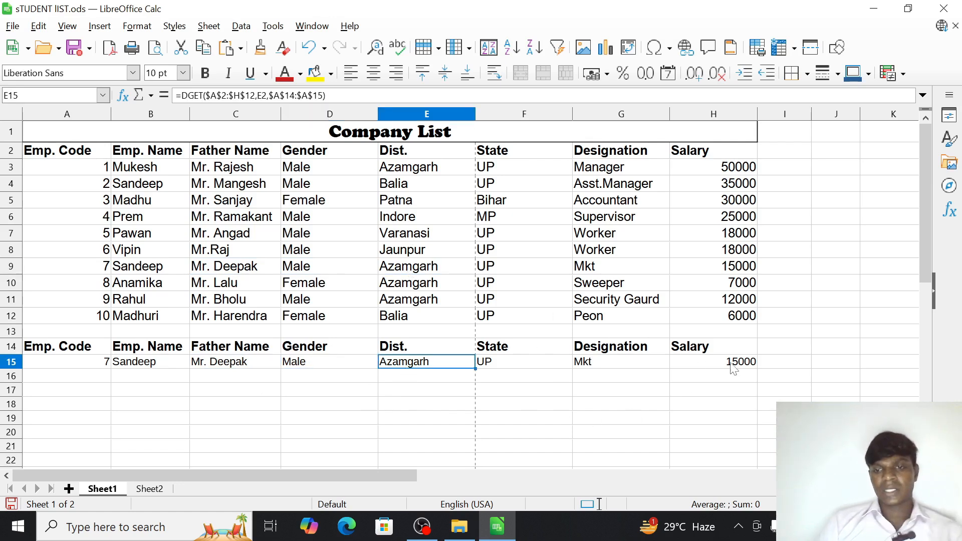
# Step: Set the Emp. Code in A15 to 2 to retrieve that employee's record
pyautogui.click(93, 368)
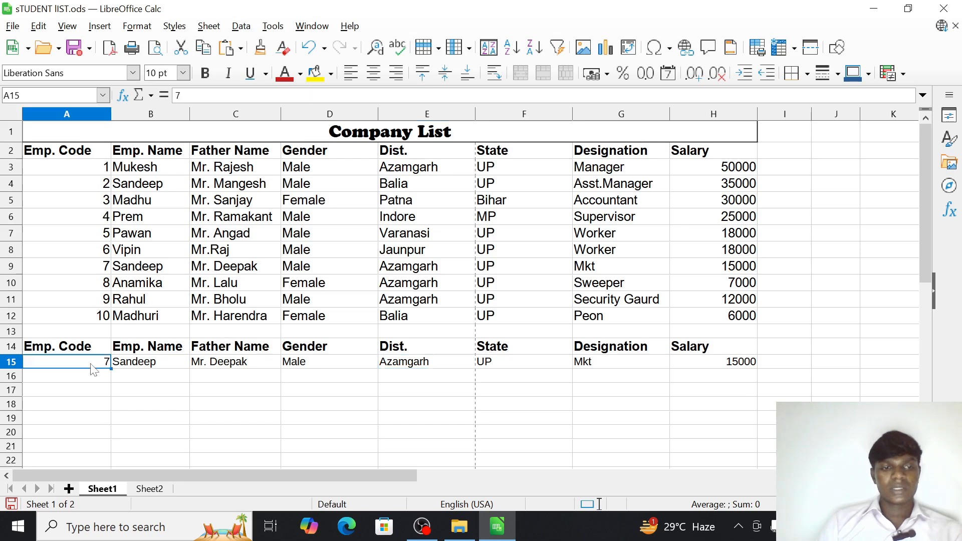
pyautogui.write('2')
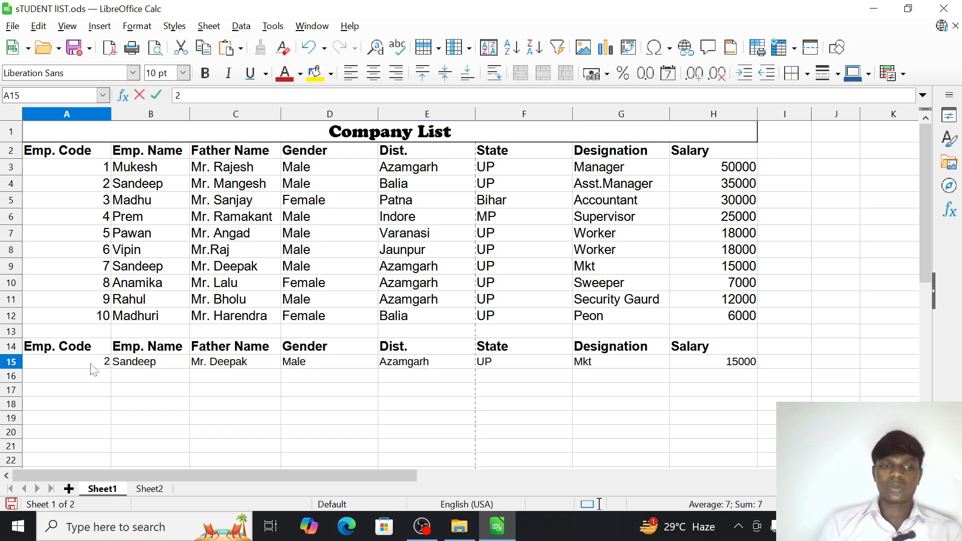
pyautogui.press('Return')
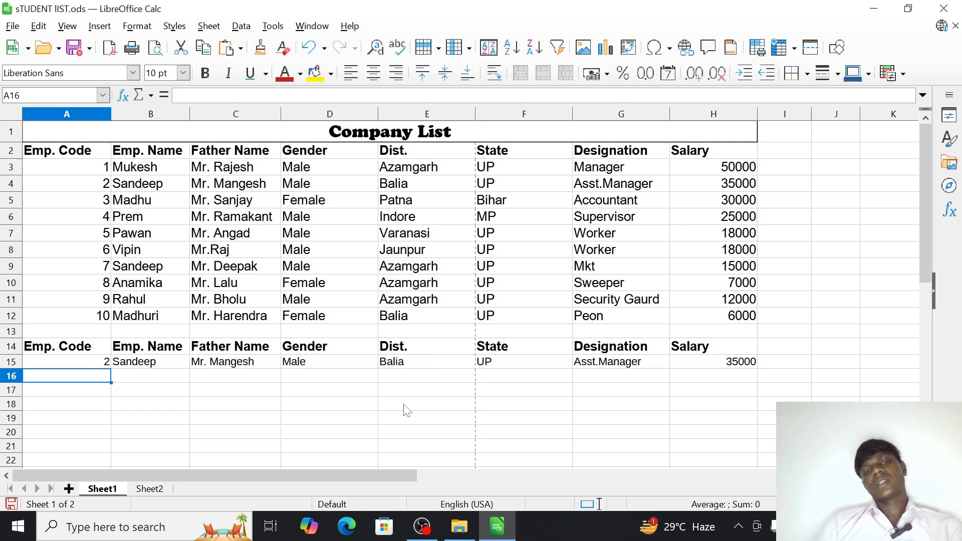